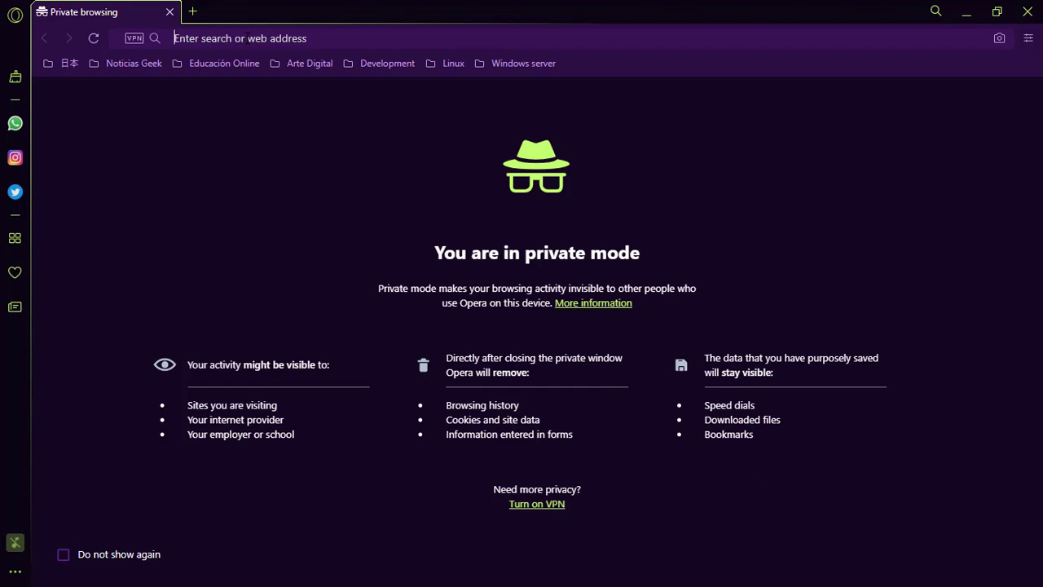
Search Google for 'Solus' and open the official Solus home page at getsol.us.
type("Google")
key("Return")
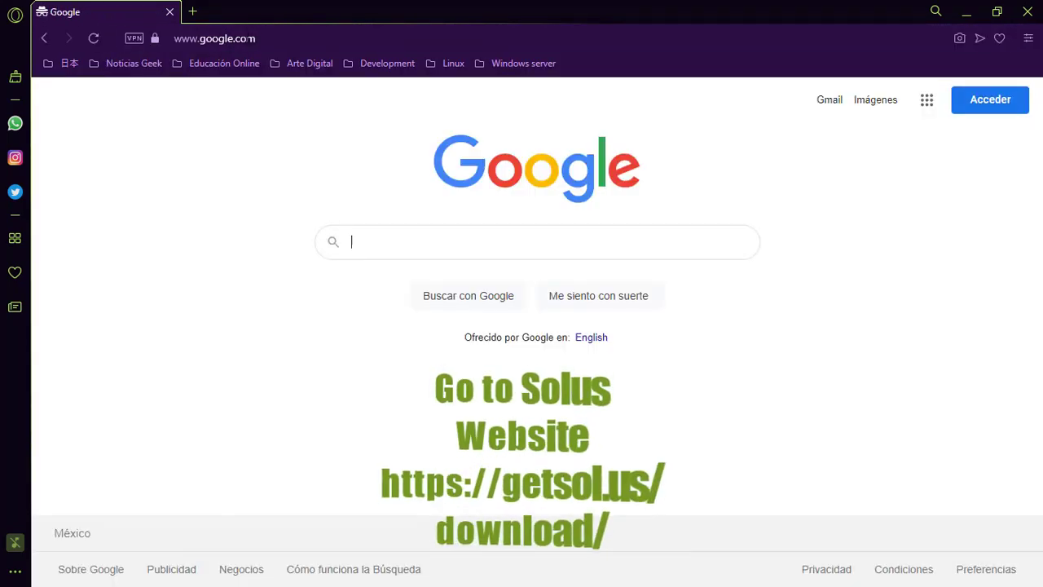
type("Solus")
key("Return")
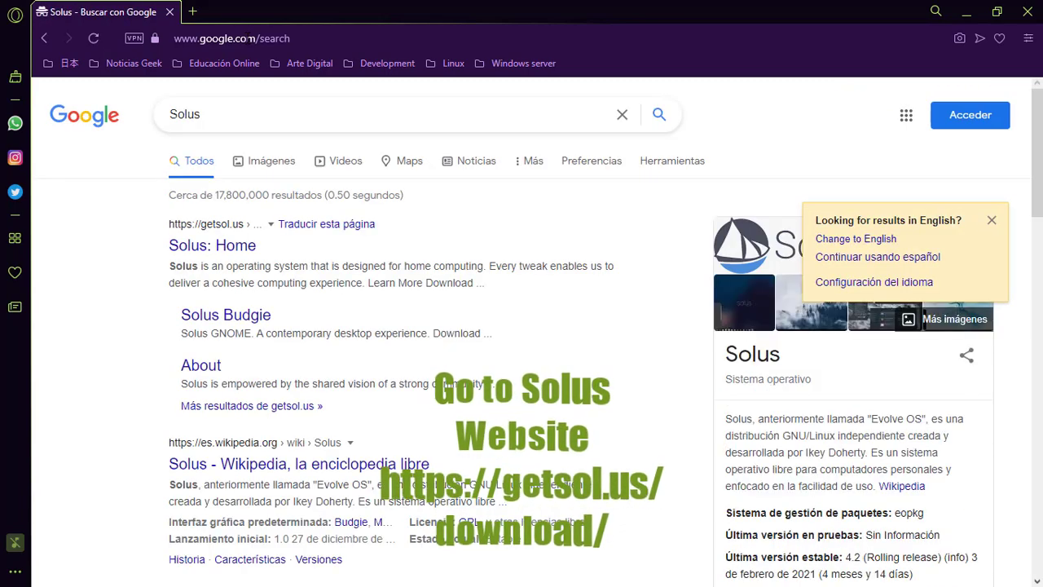
left_click(220, 248)
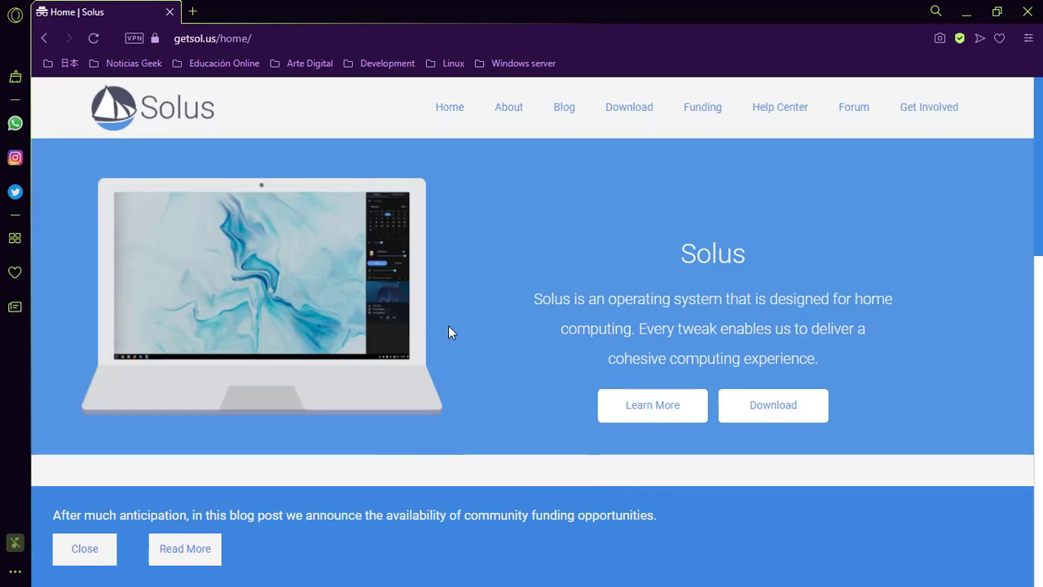
Dismiss the funding banner and start downloading the Solus 4.2 MATE ISO from the download page.
left_click(96, 551)
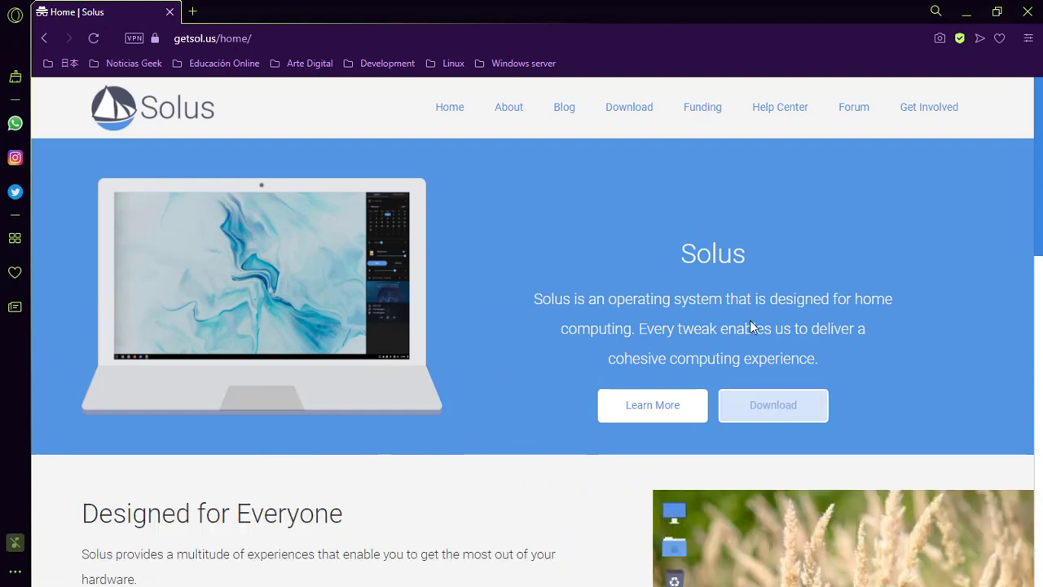
left_click(611, 114)
scroll(481, 313, "down", 1)
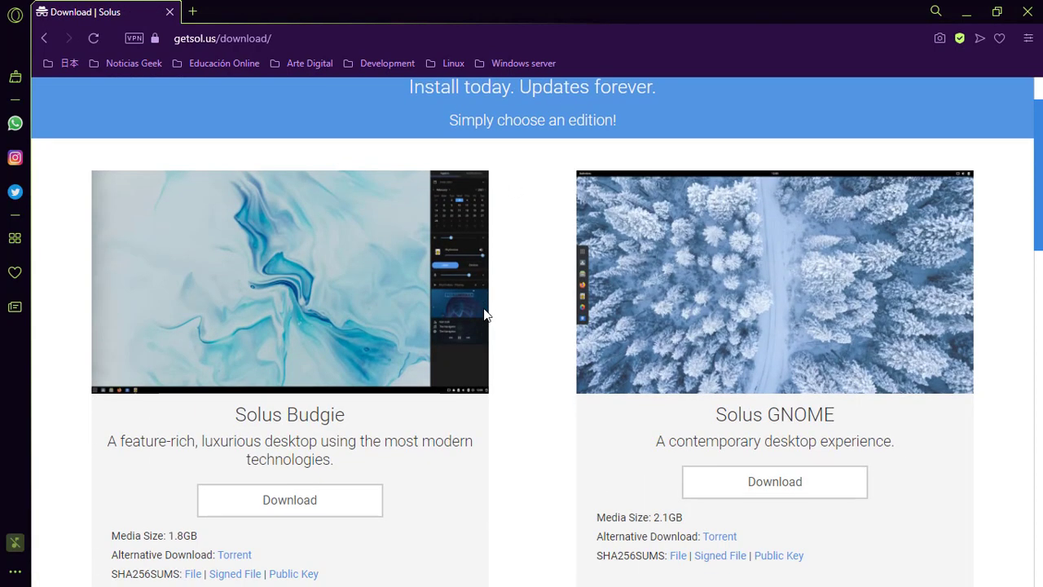
scroll(483, 314, "down", 6)
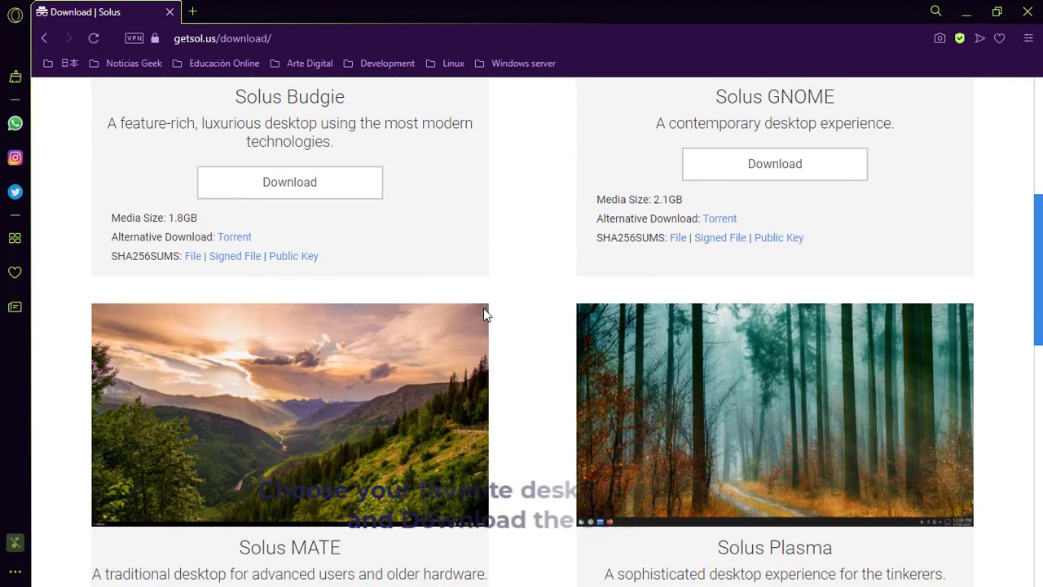
scroll(484, 315, "up", 5)
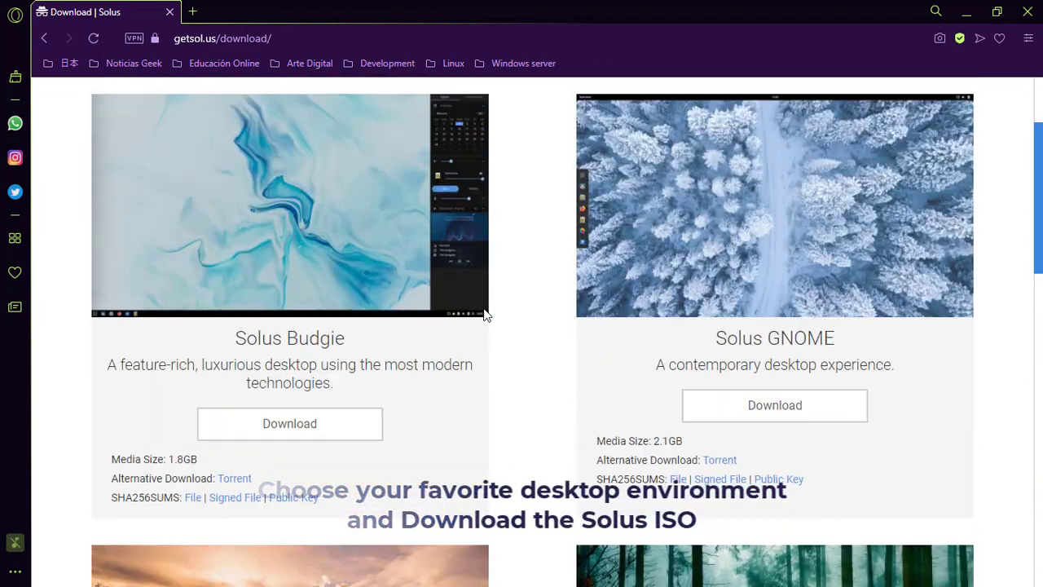
scroll(485, 314, "down", 2)
scroll(484, 314, "down", 3)
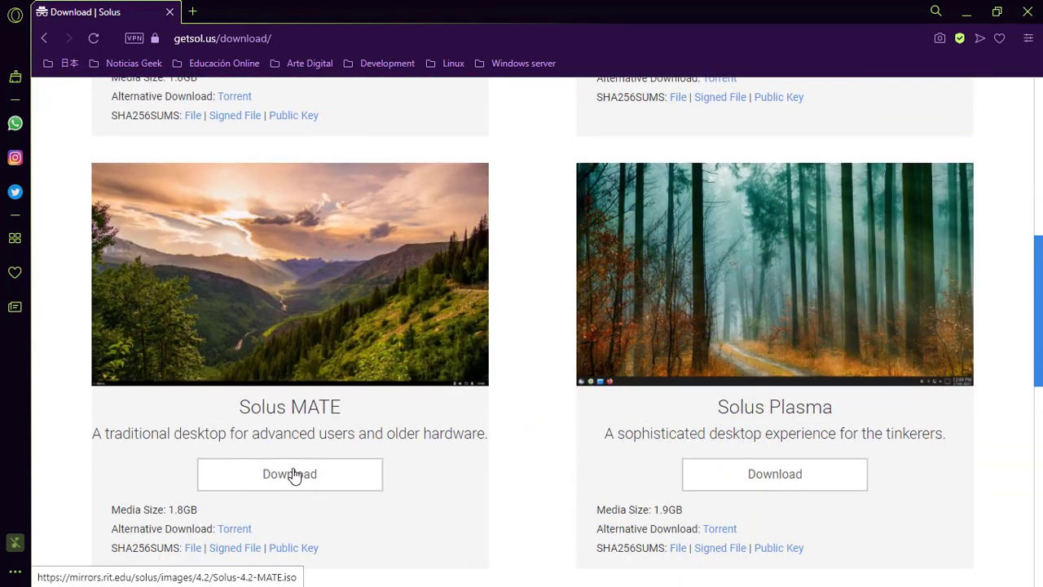
left_click(295, 475)
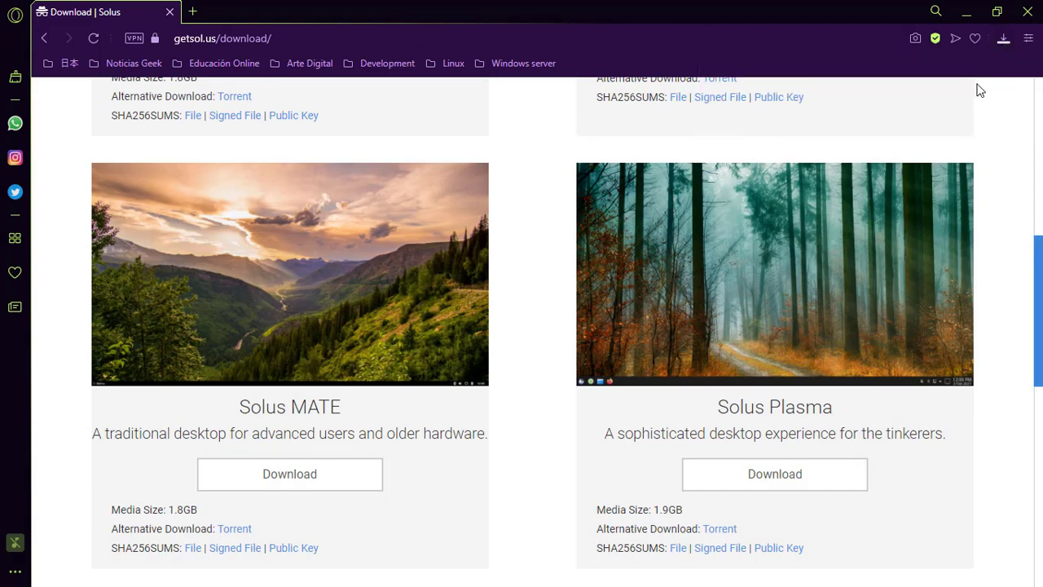
Wait for Solus-4.2-MATE.iso to finish downloading, then minimize Opera.
left_click(1004, 38)
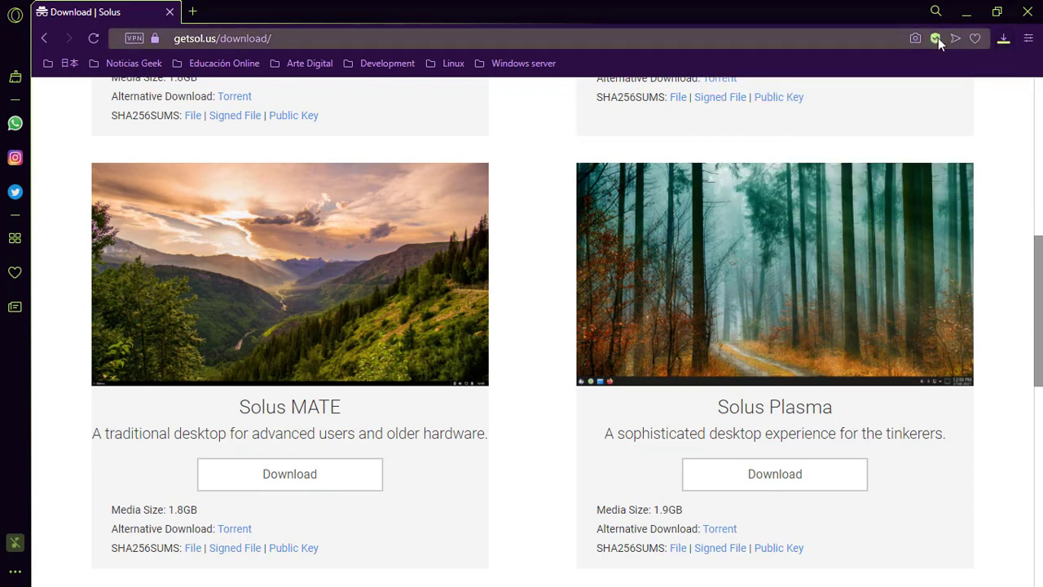
left_click(1005, 40)
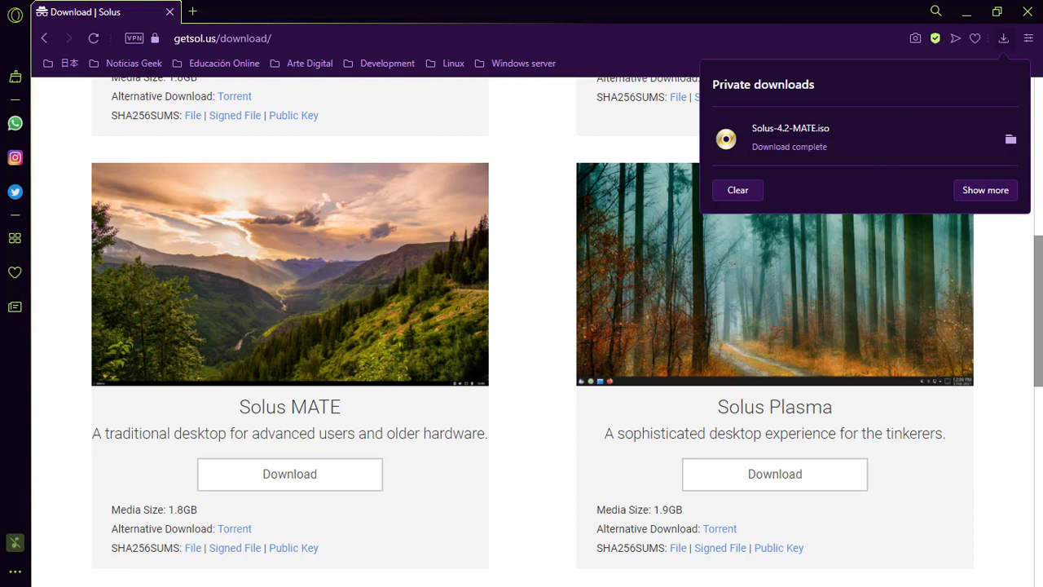
left_click(966, 12)
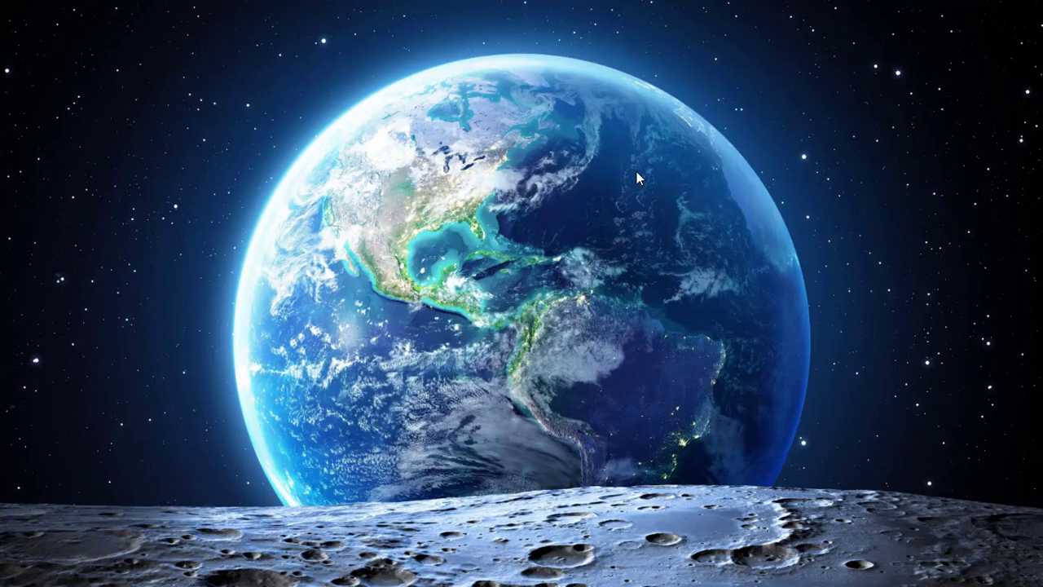
Launch Oracle VM VirtualBox from the desktop app launcher.
key("alt+space")
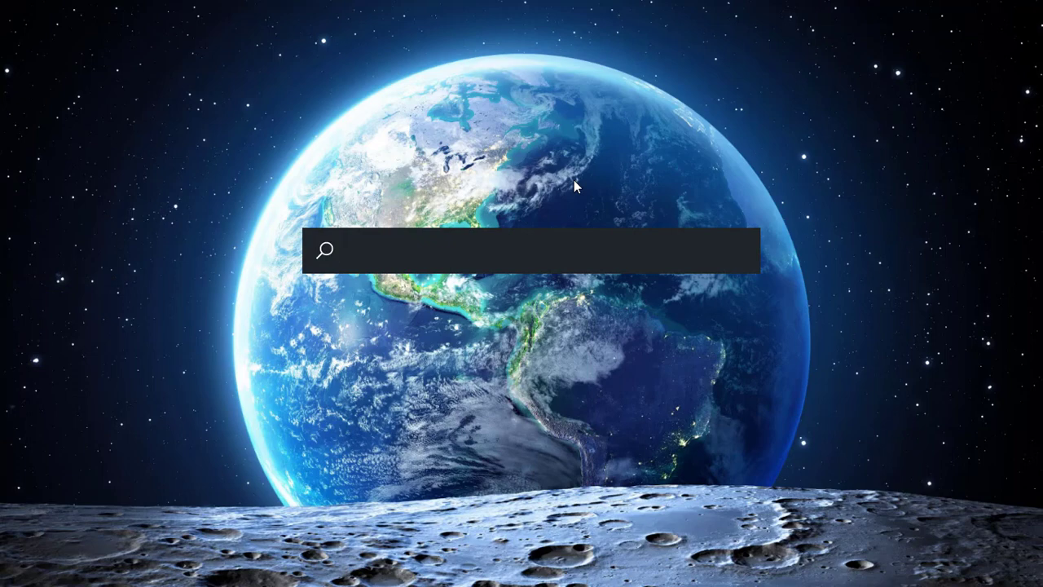
type("Virtu")
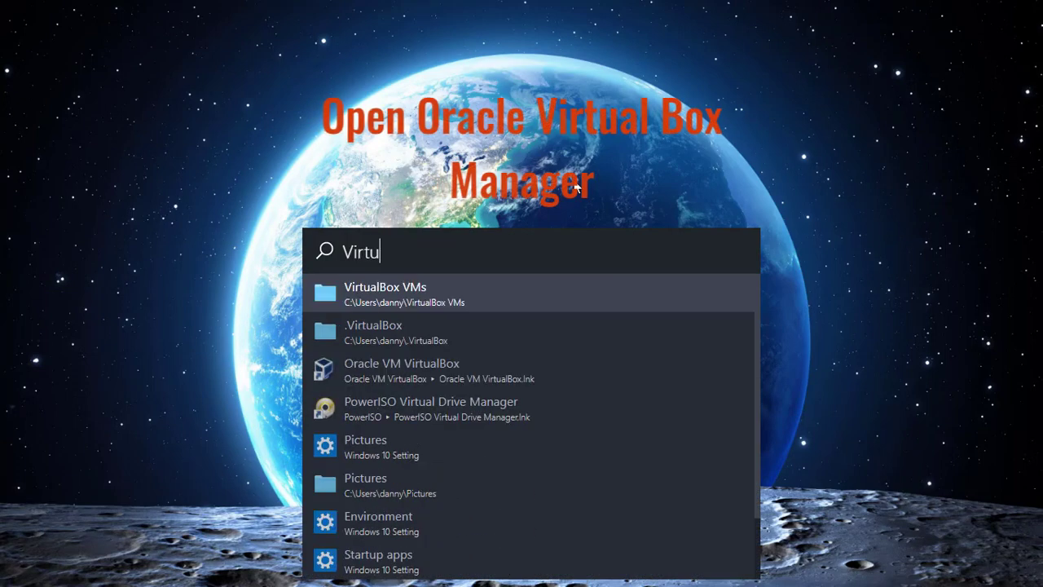
type("al")
key("Down")
key("Down")
key("Return")
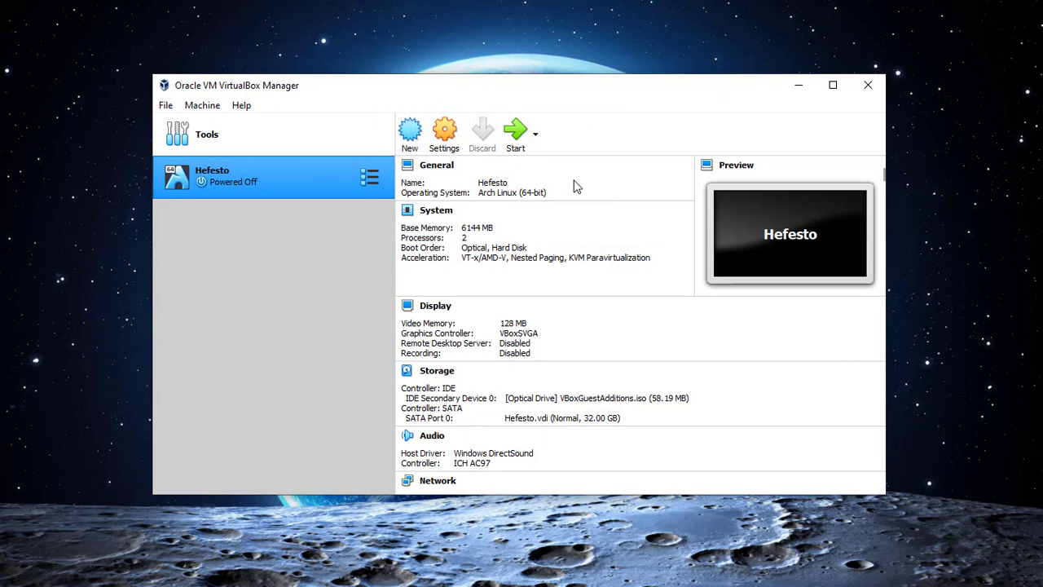
Start a new VM named Solus Linux, type Linux, version Linux 2.6 / 3.x / 4.x (64-bit).
left_click(410, 137)
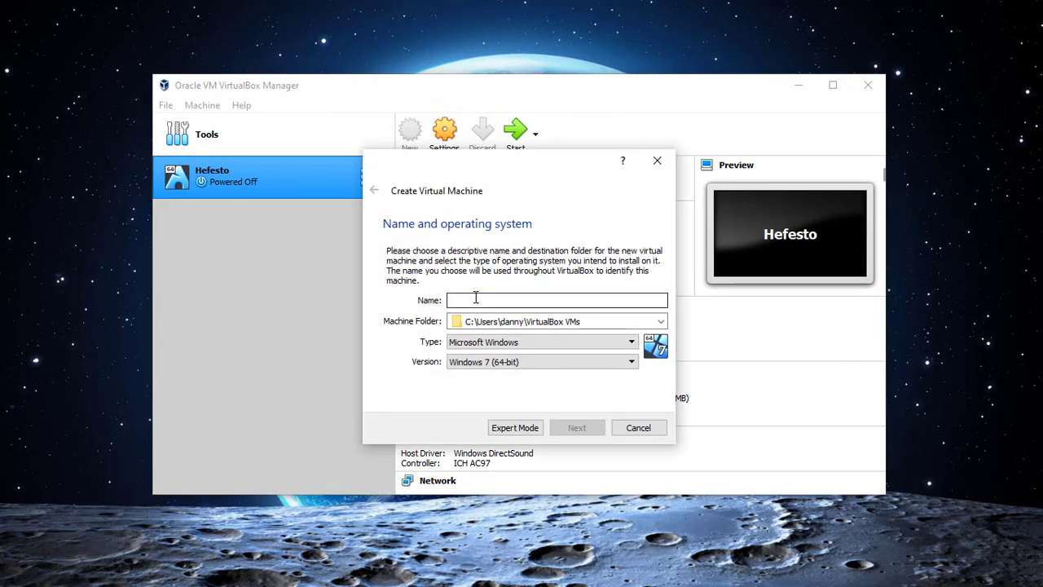
type("Solus Linux")
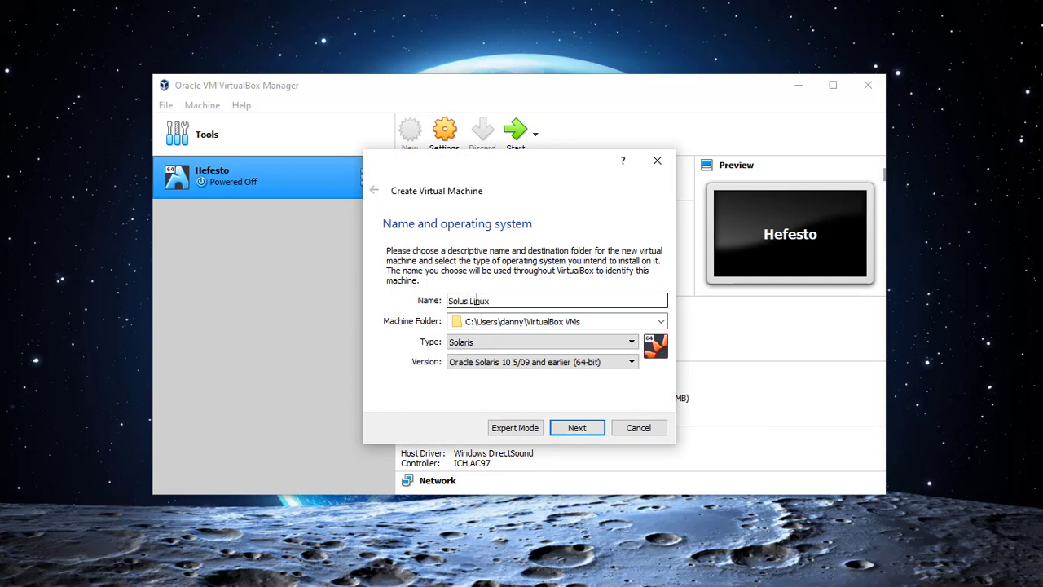
left_click(542, 362)
left_click(415, 385)
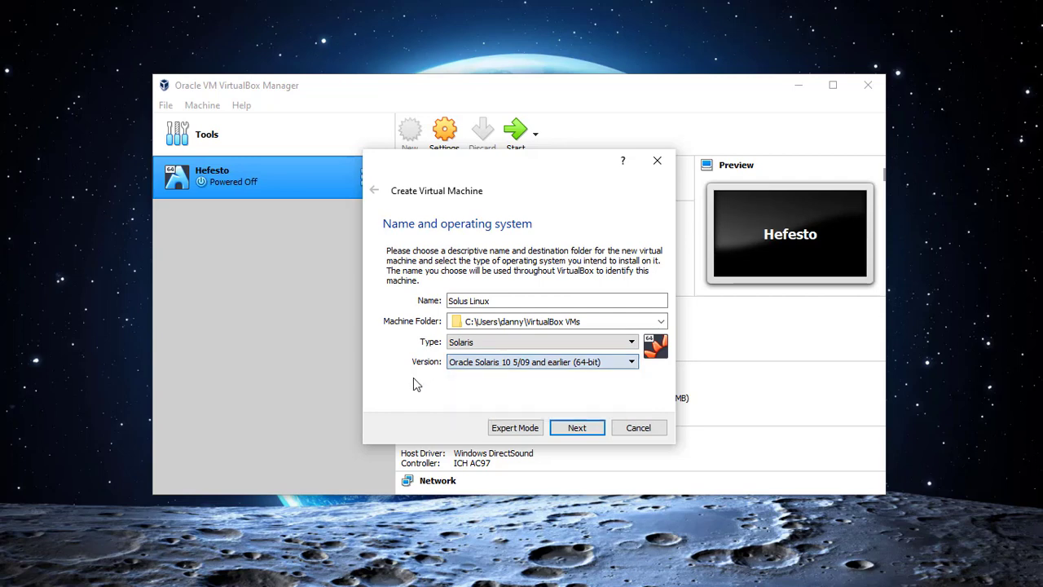
left_click(483, 343)
left_click(481, 361)
left_click(482, 363)
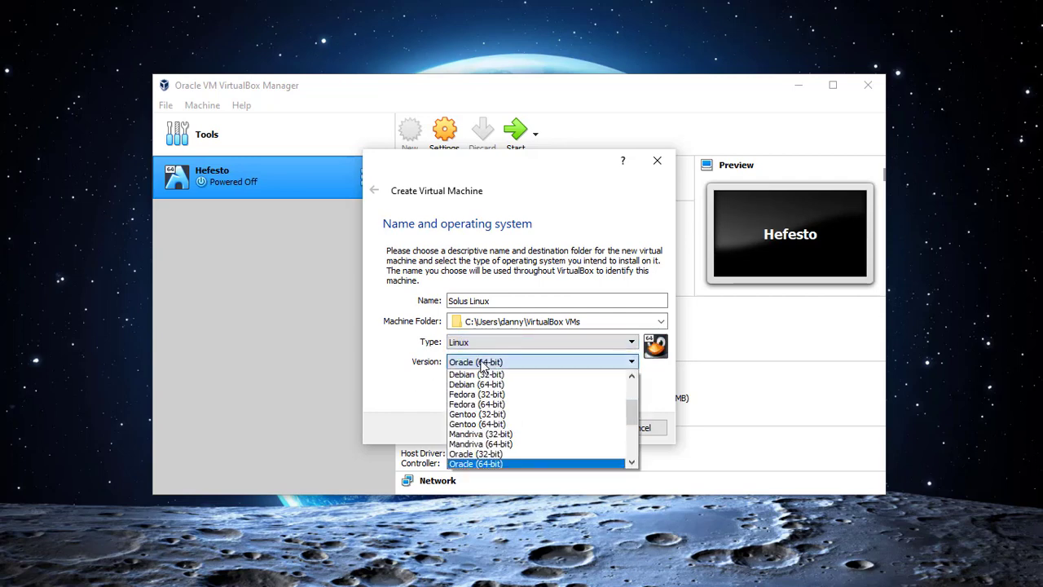
scroll(506, 391, "up", 3)
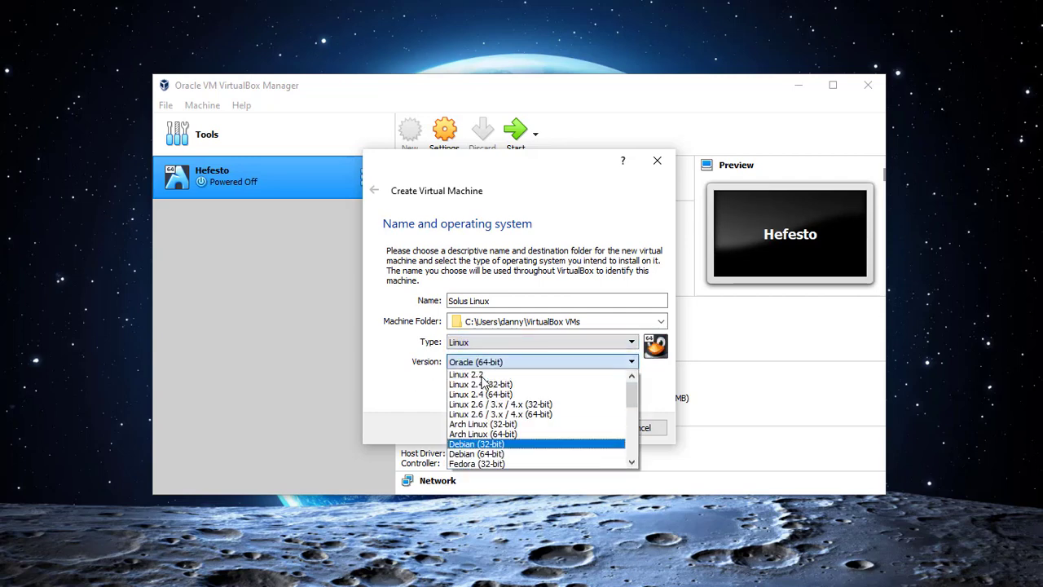
left_click(543, 414)
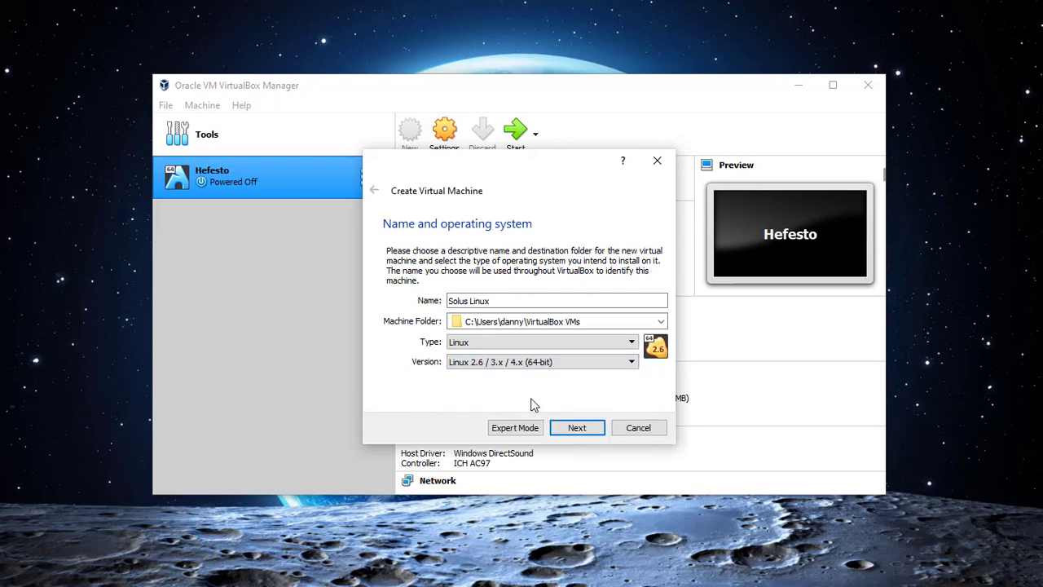
Give the machine 4802 MB of memory.
left_click(576, 427)
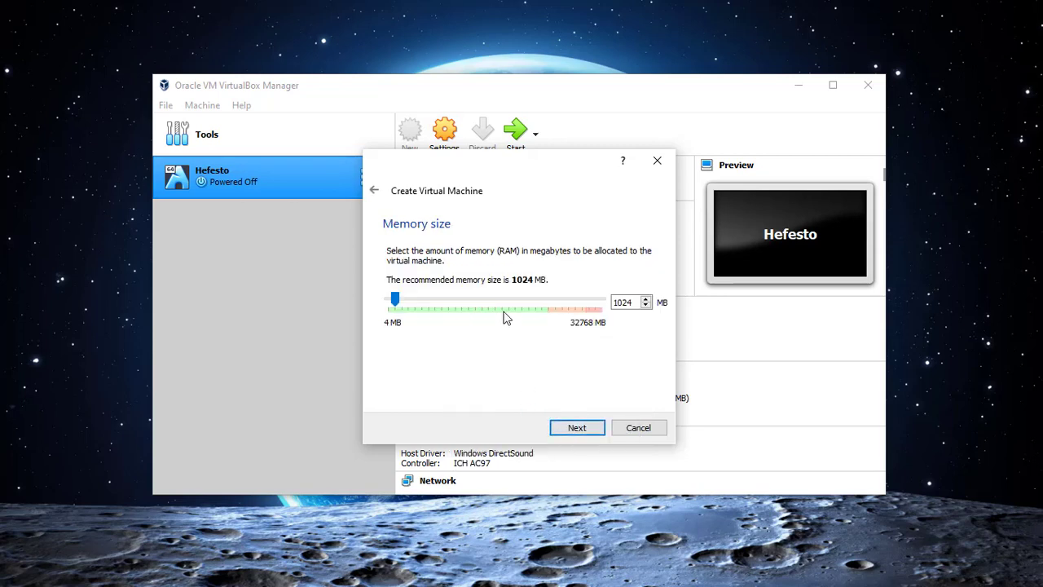
left_click(647, 299)
left_click(647, 299)
left_click_drag(394, 301, 414, 302)
left_click(581, 432)
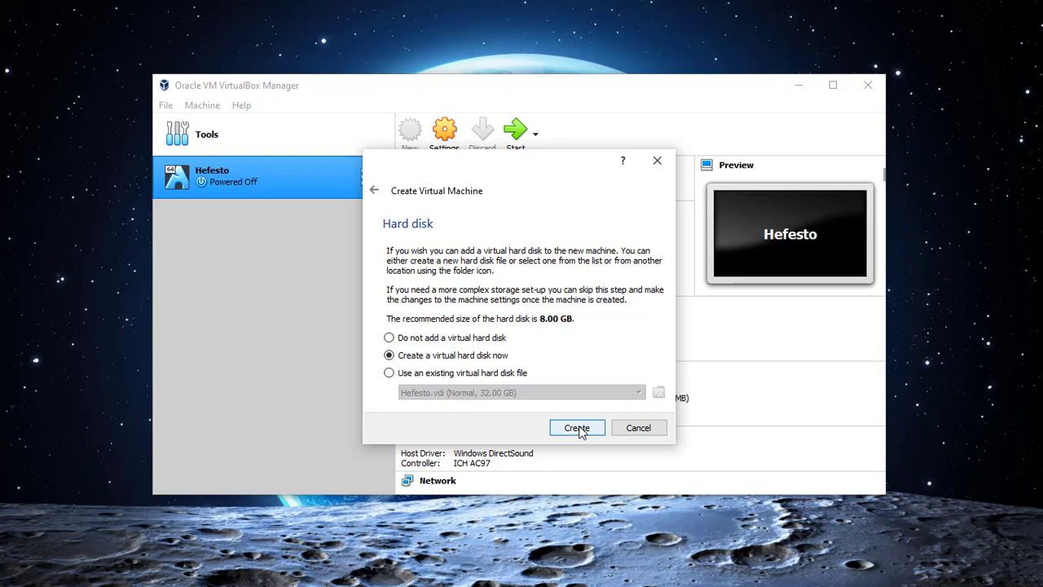
Create a 31.03 GB VDI hard disk, Solus Linux.vdi, to finish the machine.
left_click(582, 431)
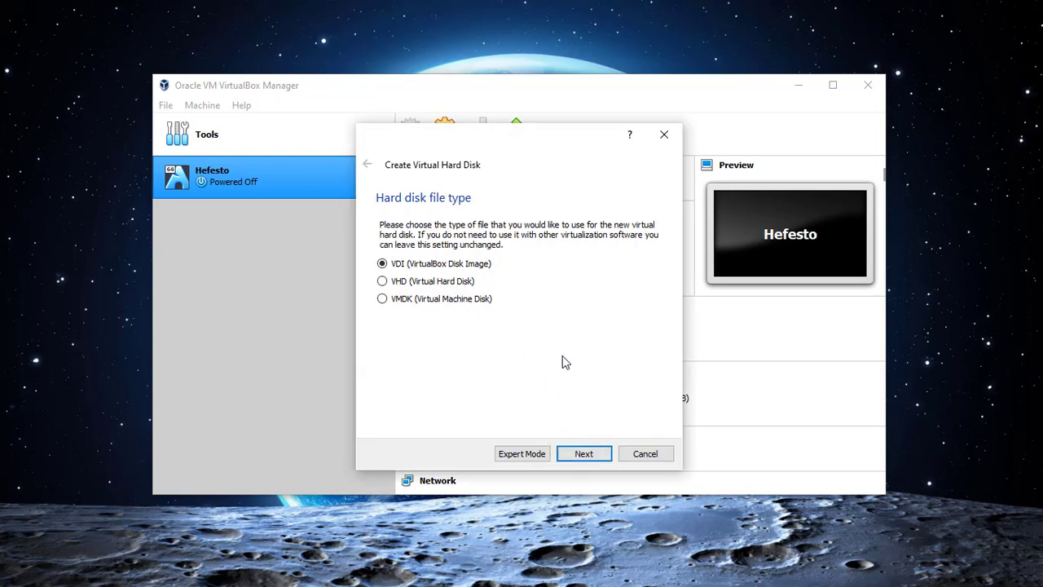
left_click(436, 298)
left_click(434, 265)
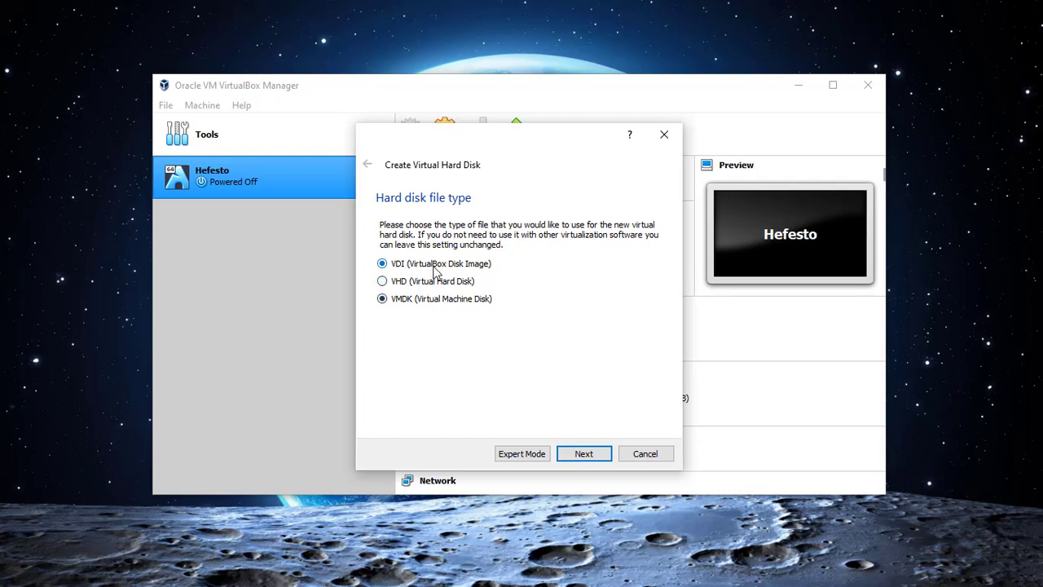
left_click(582, 453)
left_click(581, 454)
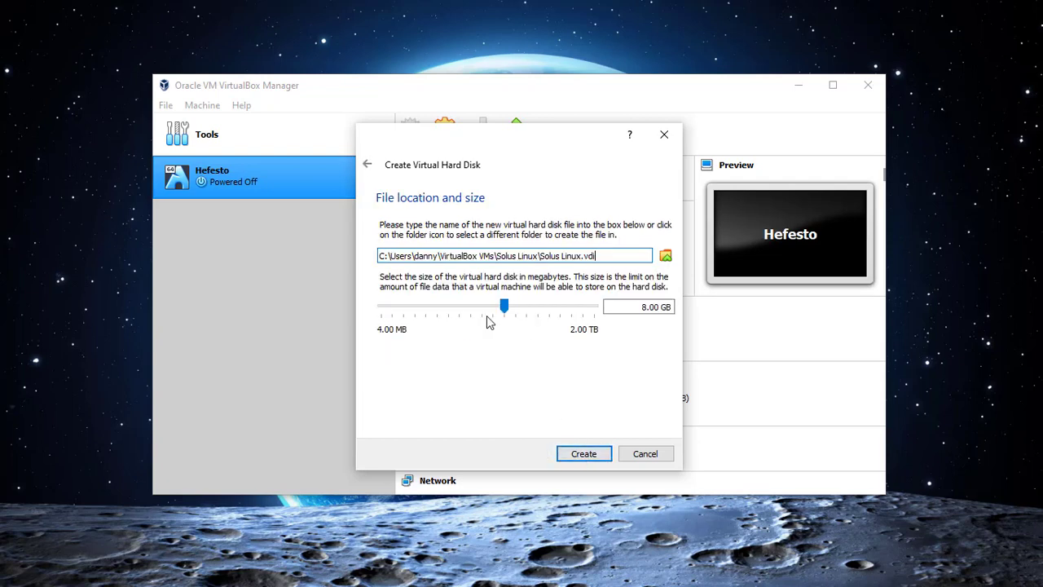
left_click_drag(502, 308, 527, 310)
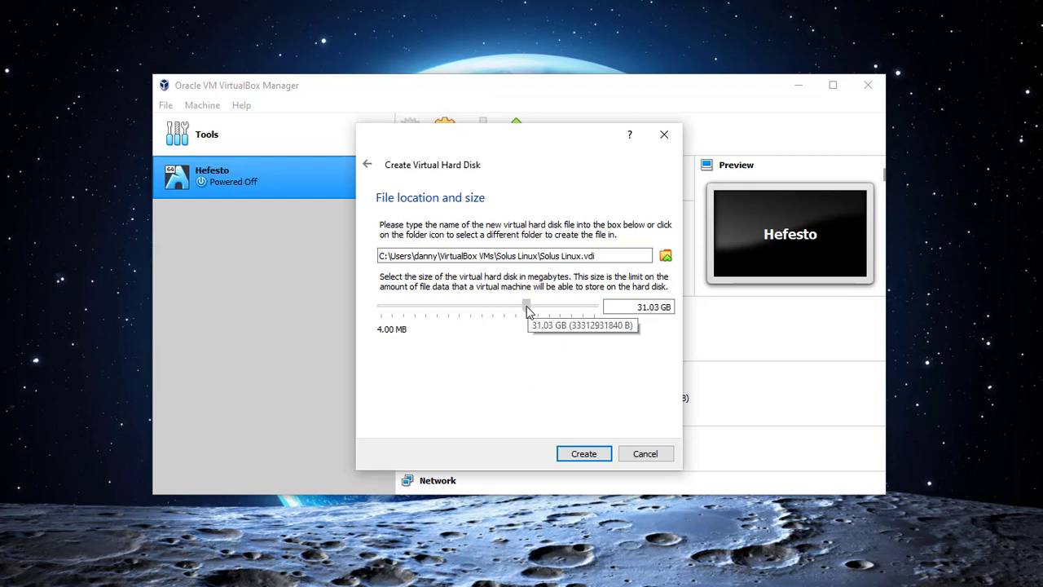
left_click(583, 453)
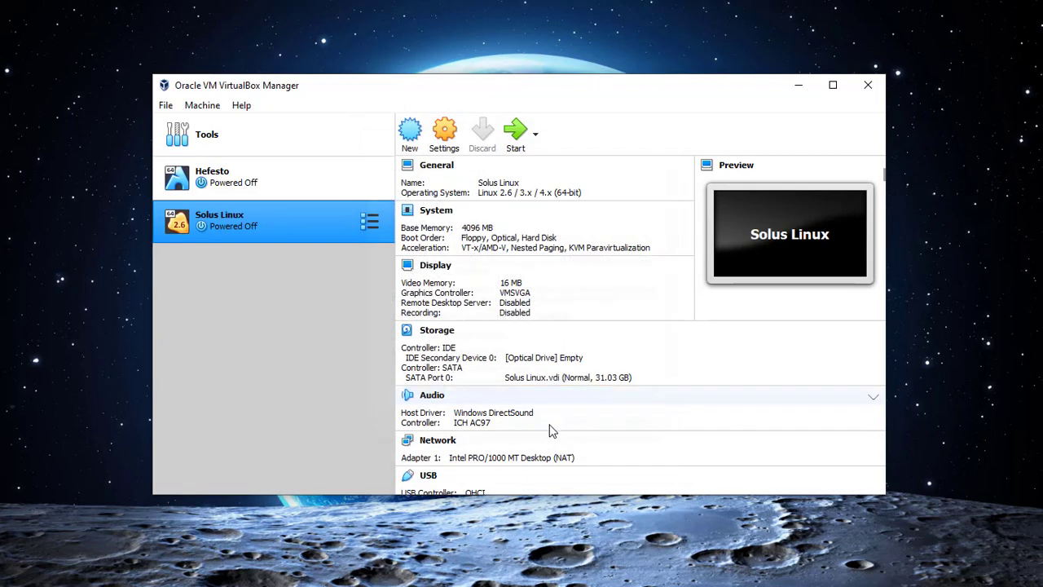
Open Solus Linux settings and set Shared Clipboard to Bidirectional.
right_click(296, 221)
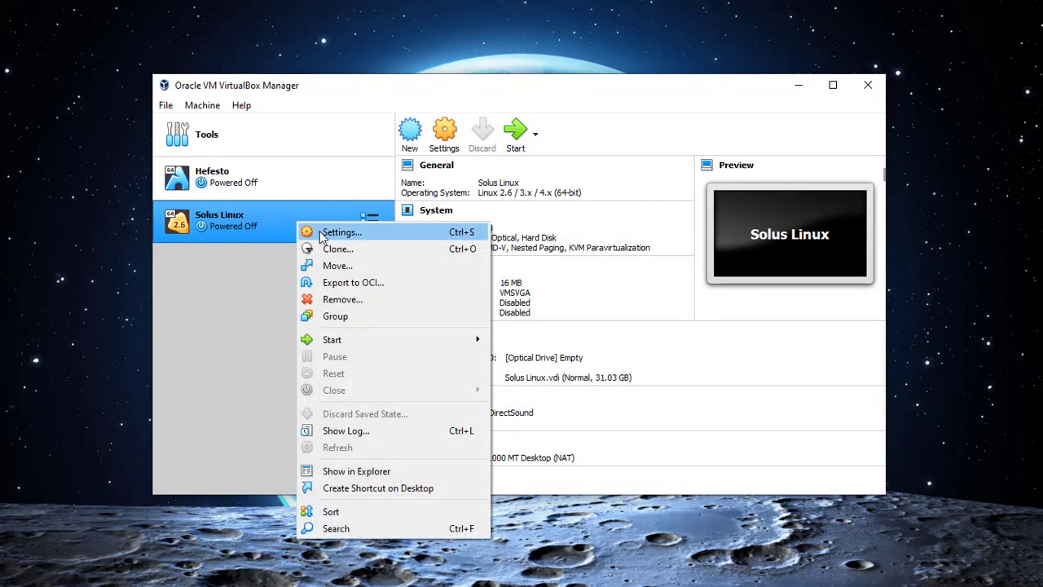
left_click(320, 234)
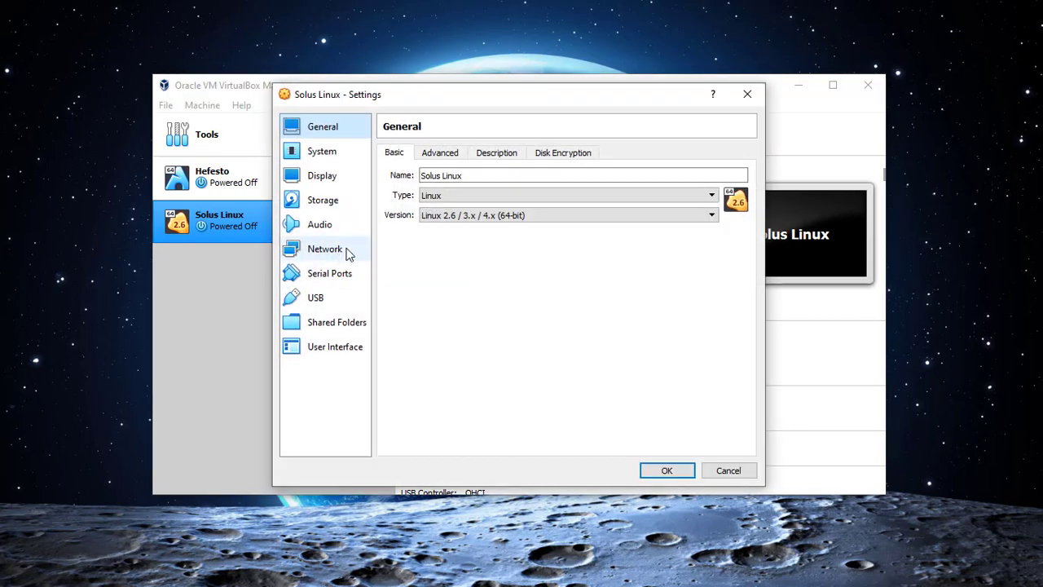
left_click(440, 154)
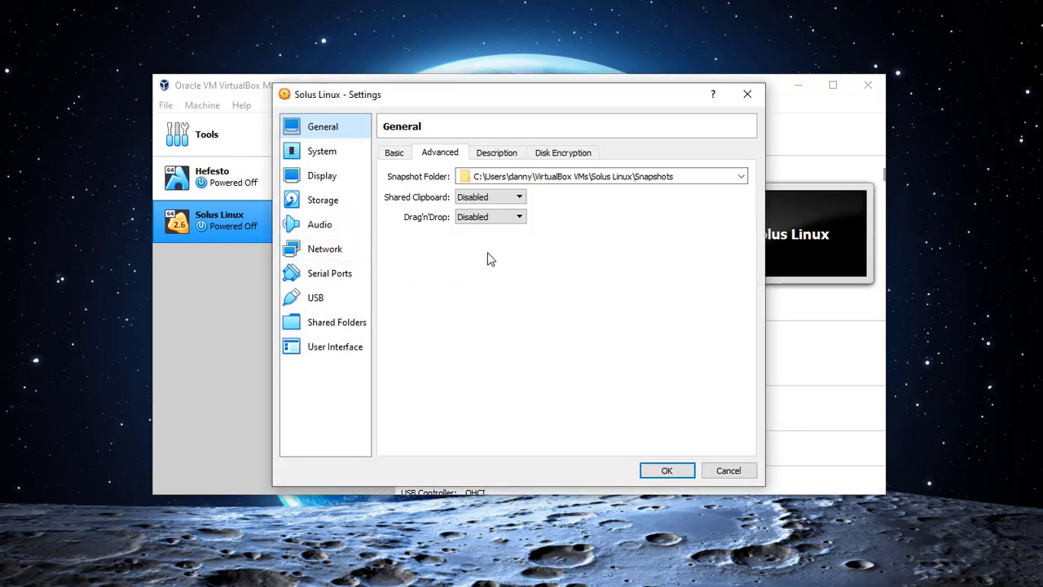
left_click(487, 199)
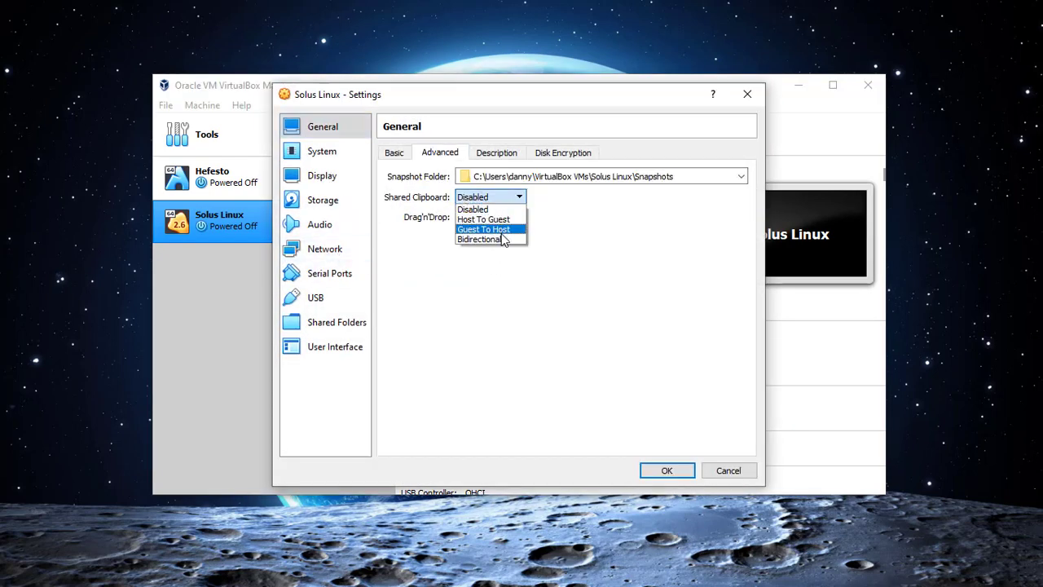
left_click(502, 239)
left_click(493, 150)
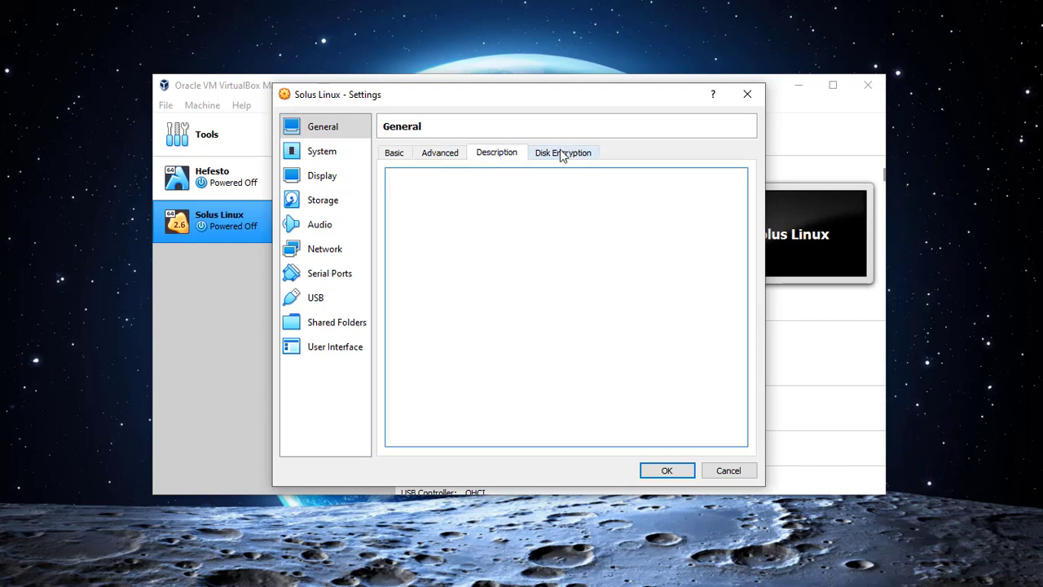
left_click(560, 151)
Remove Floppy from the boot order, keeping the Default paravirtualization interface.
left_click(303, 154)
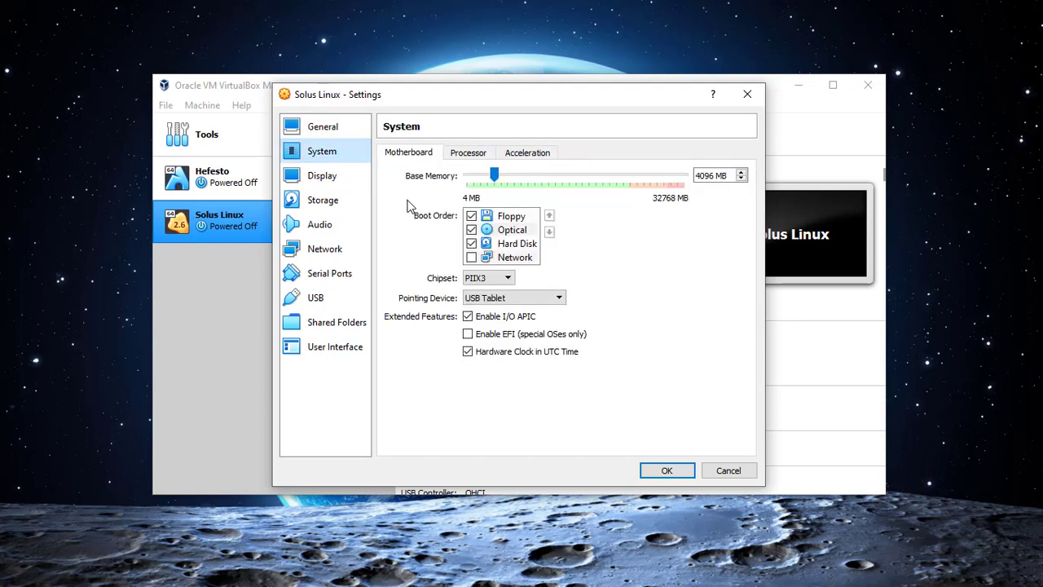
left_click(471, 216)
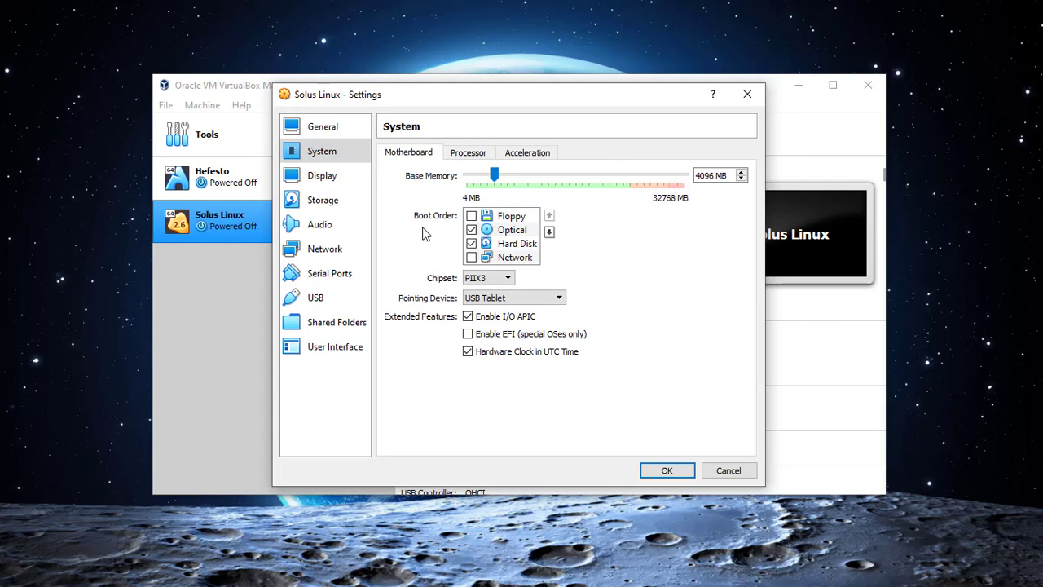
left_click(460, 154)
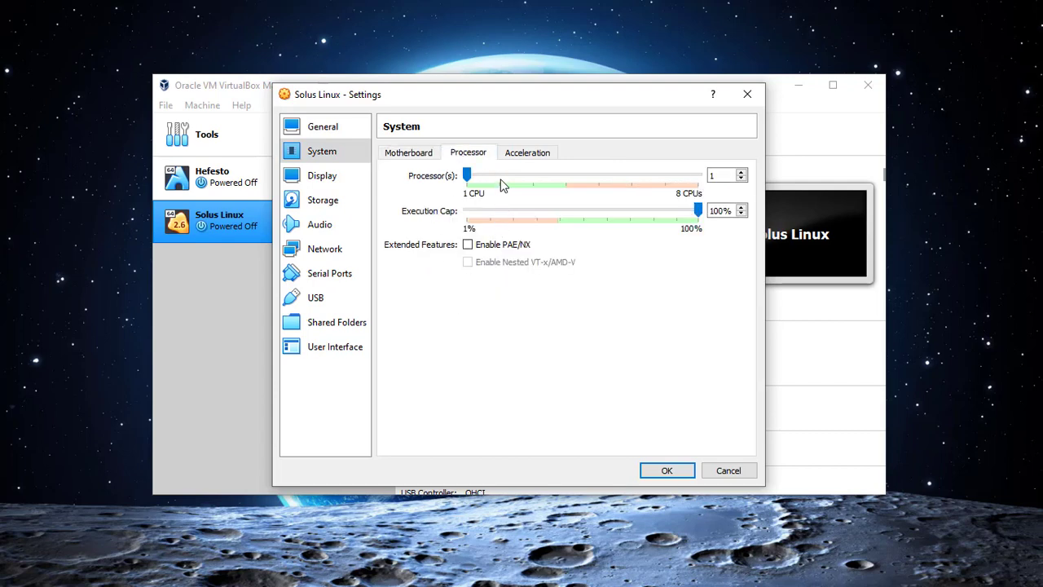
left_click(524, 153)
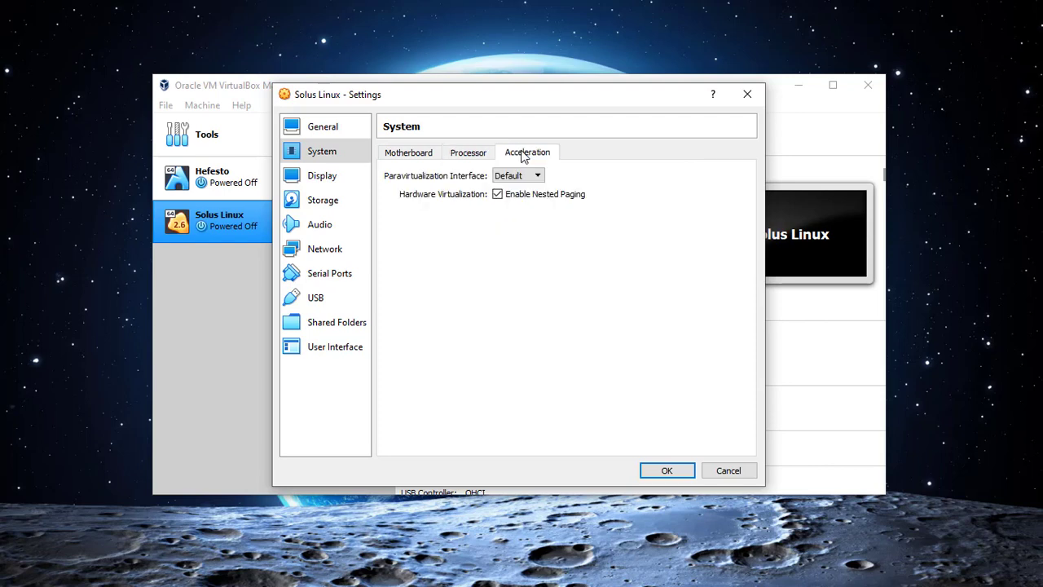
left_click(510, 176)
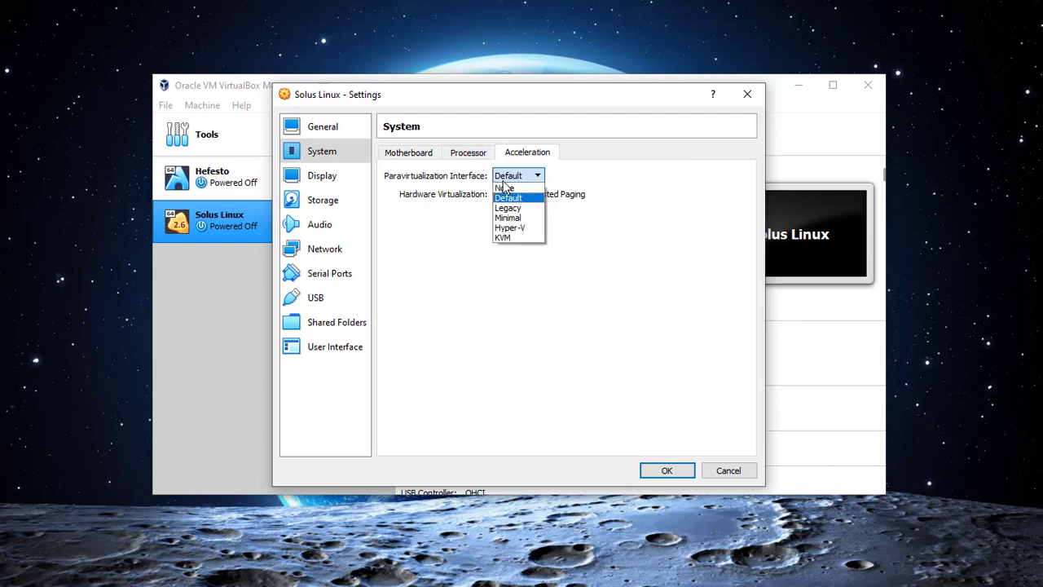
left_click(507, 198)
left_click(476, 155)
left_click(423, 156)
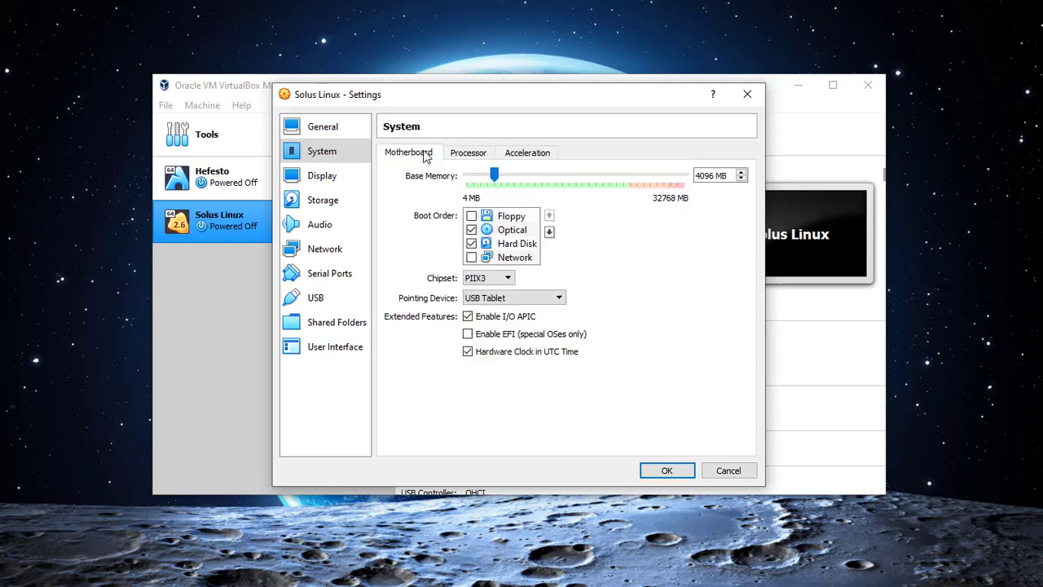
Raise video memory to the maximum 128 MB.
left_click(338, 180)
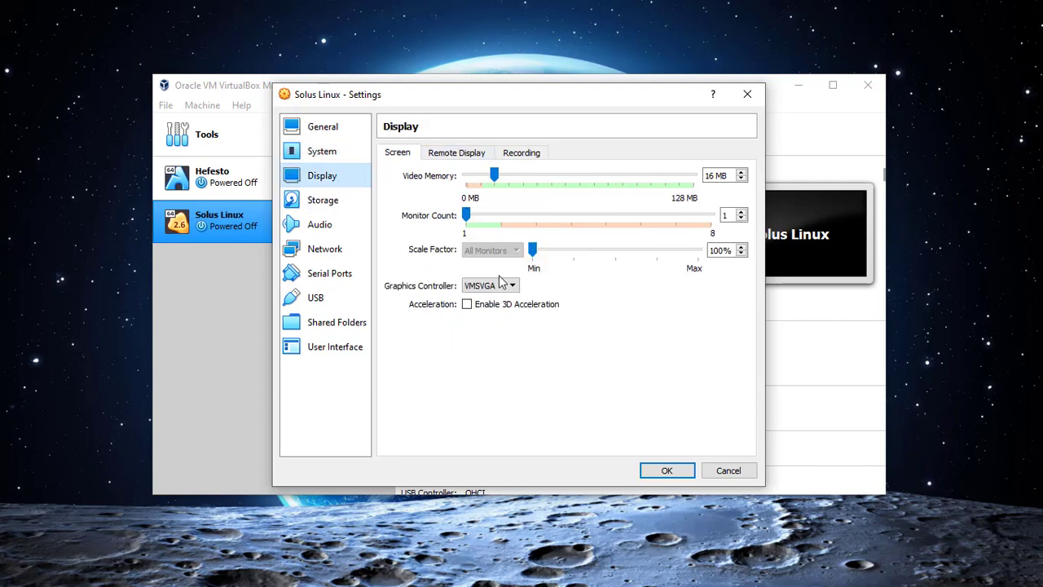
left_click_drag(493, 175, 715, 184)
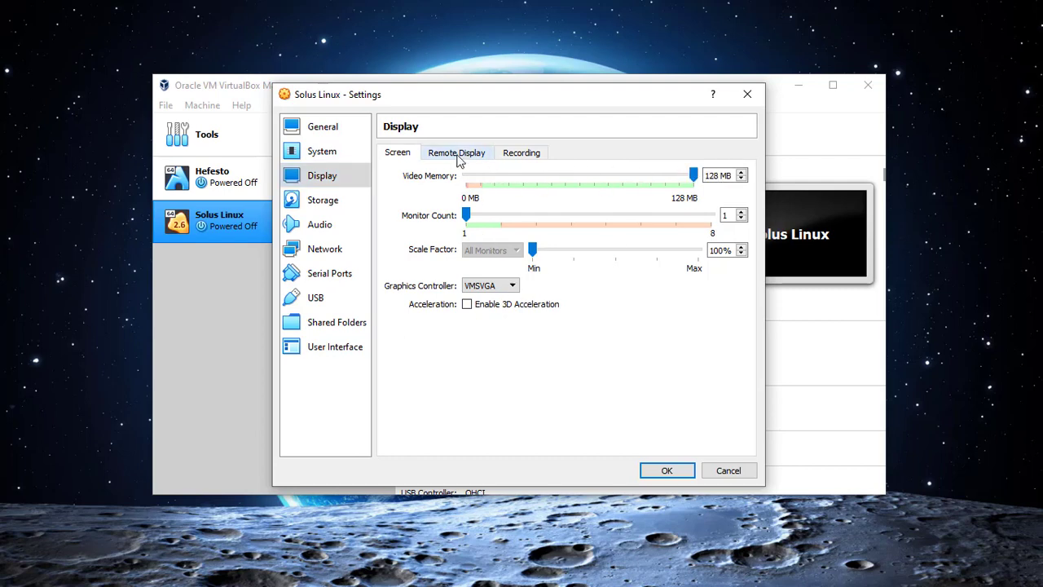
left_click(459, 157)
left_click(519, 162)
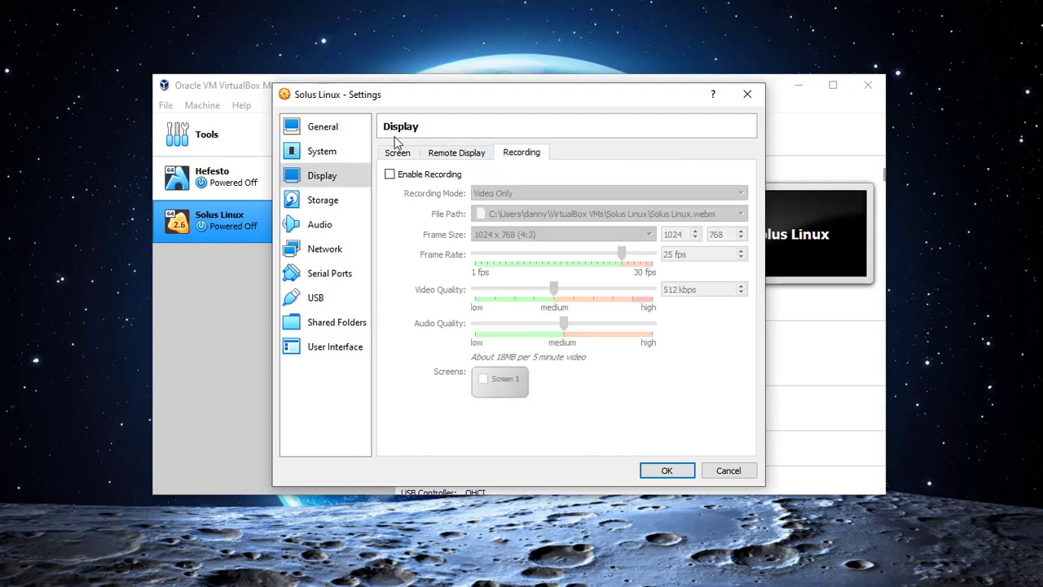
left_click(332, 207)
left_click(452, 187)
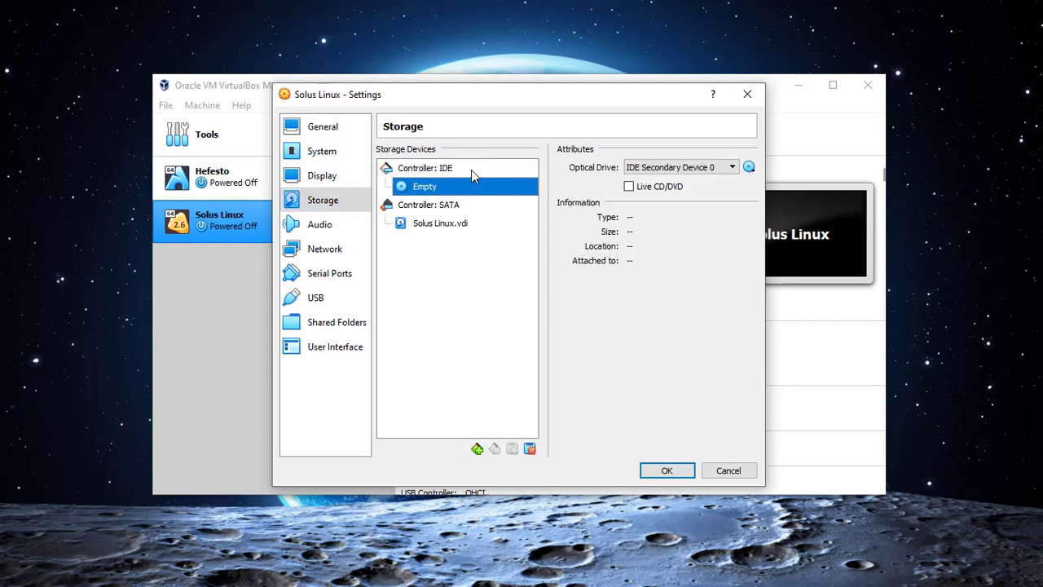
Add an optical drive to the IDE controller and register Solus-4.2-MATE.iso from Desktop/ISOs.
left_click(471, 171)
left_click(514, 168)
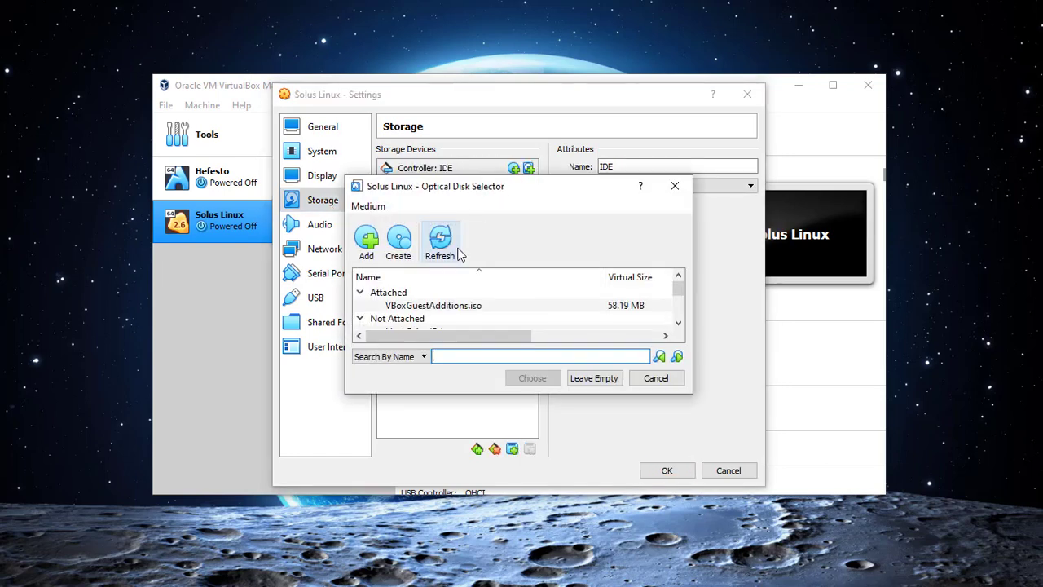
scroll(478, 295, "down", 2)
scroll(477, 294, "up", 2)
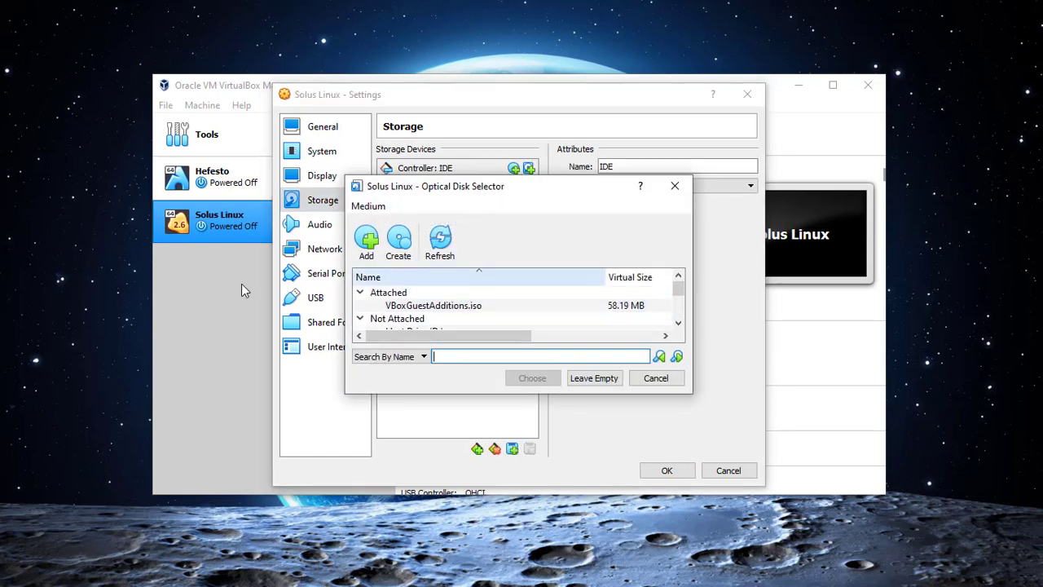
left_click(366, 238)
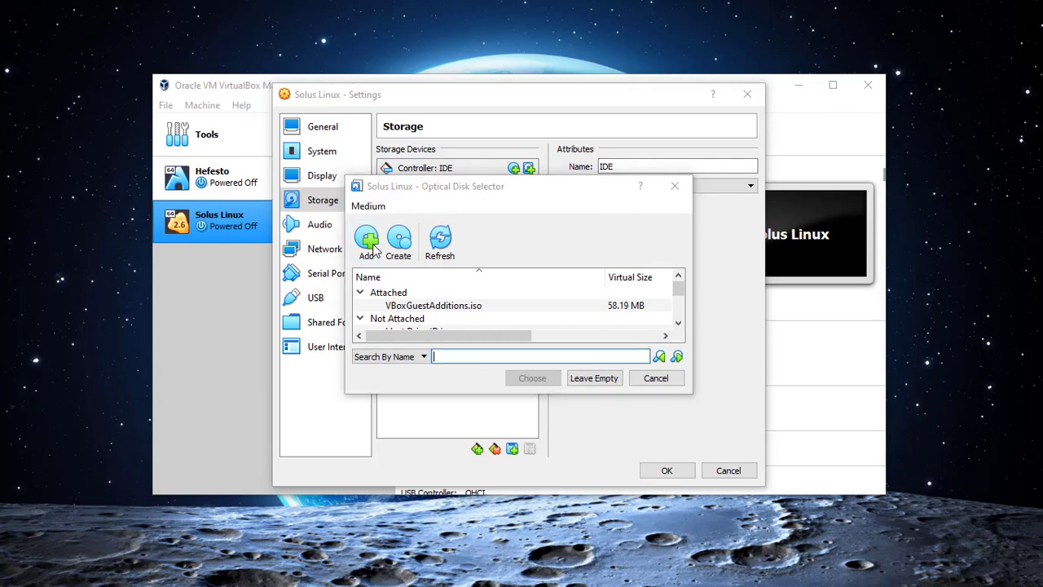
left_click(393, 295)
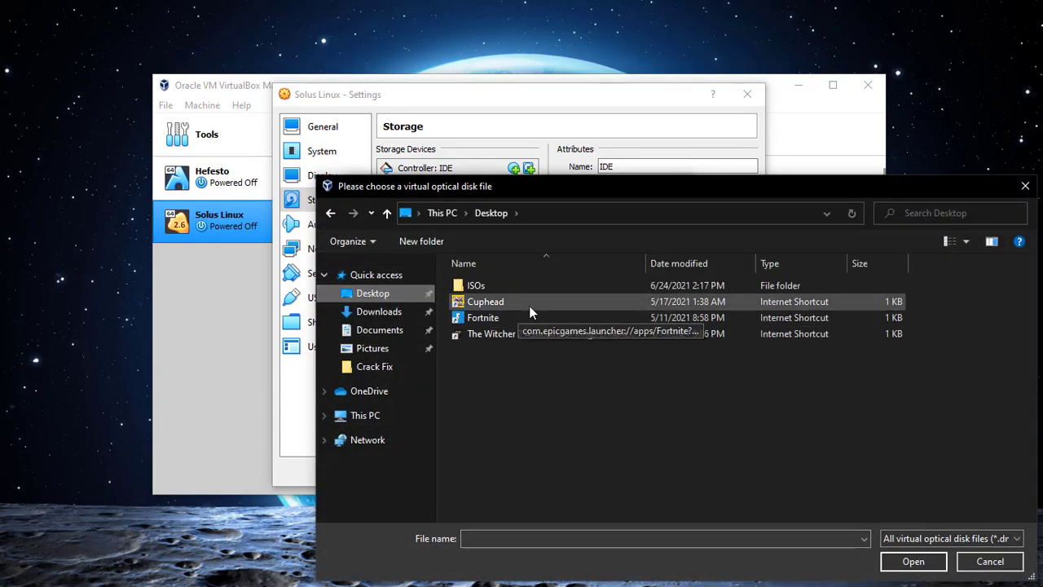
double_click(522, 286)
left_click(518, 287)
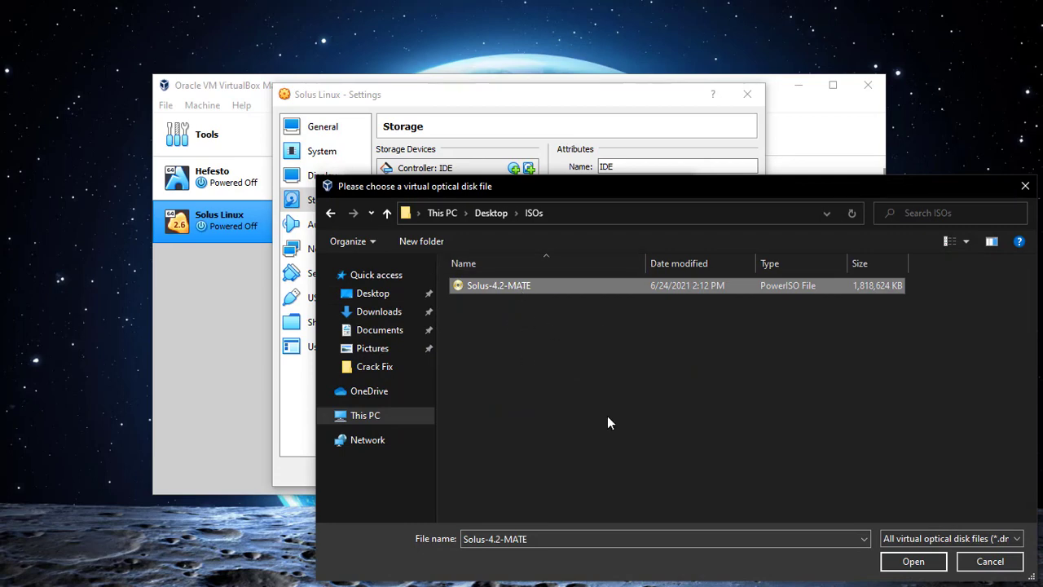
left_click(914, 561)
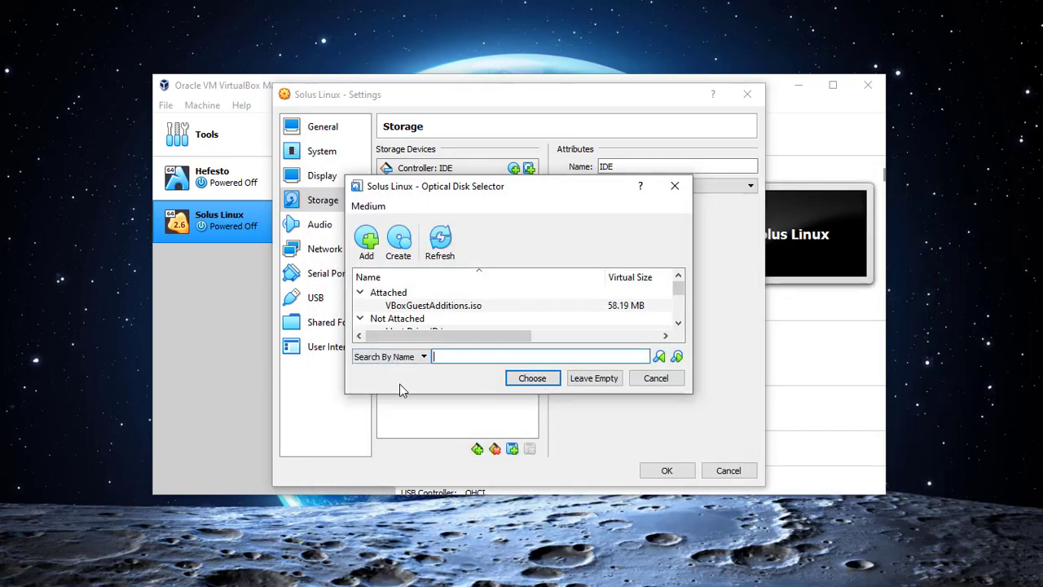
Attach Solus-4.2-MATE.iso to the new drive and mark it as Live CD/DVD.
left_click_drag(395, 394, 416, 394)
scroll(499, 308, "down", 3)
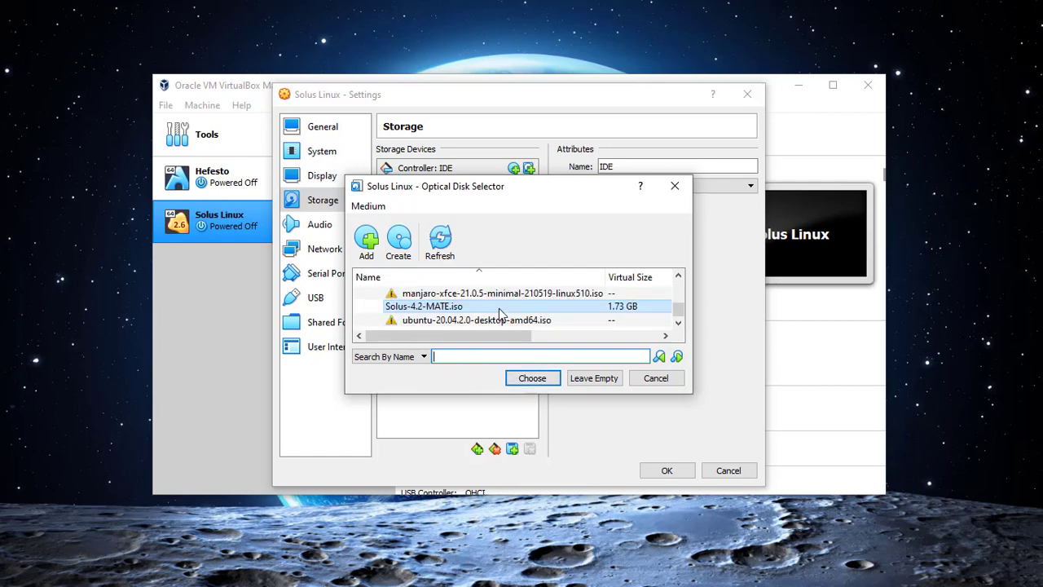
left_click(499, 308)
left_click(532, 378)
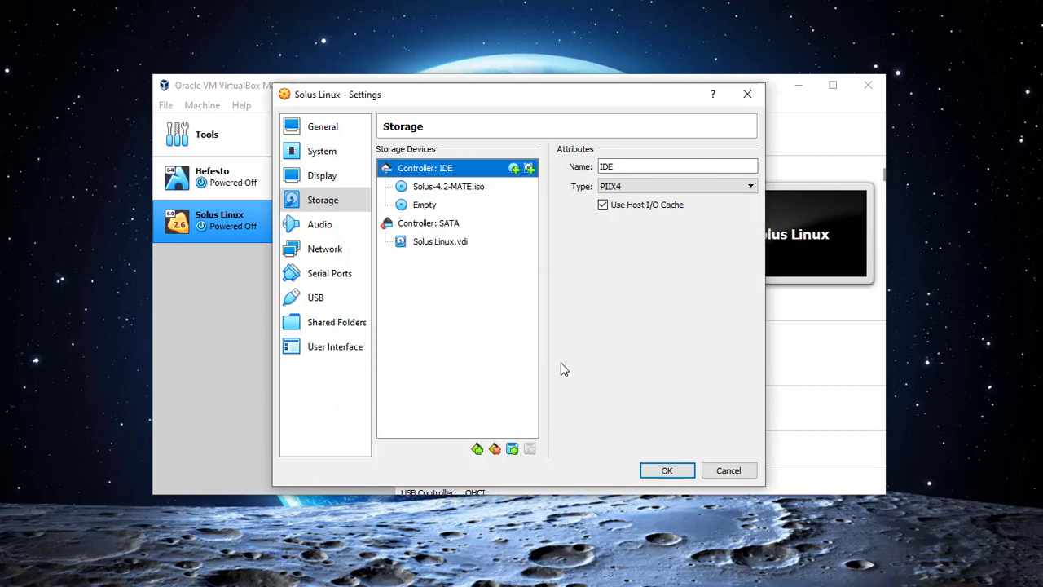
left_click(485, 192)
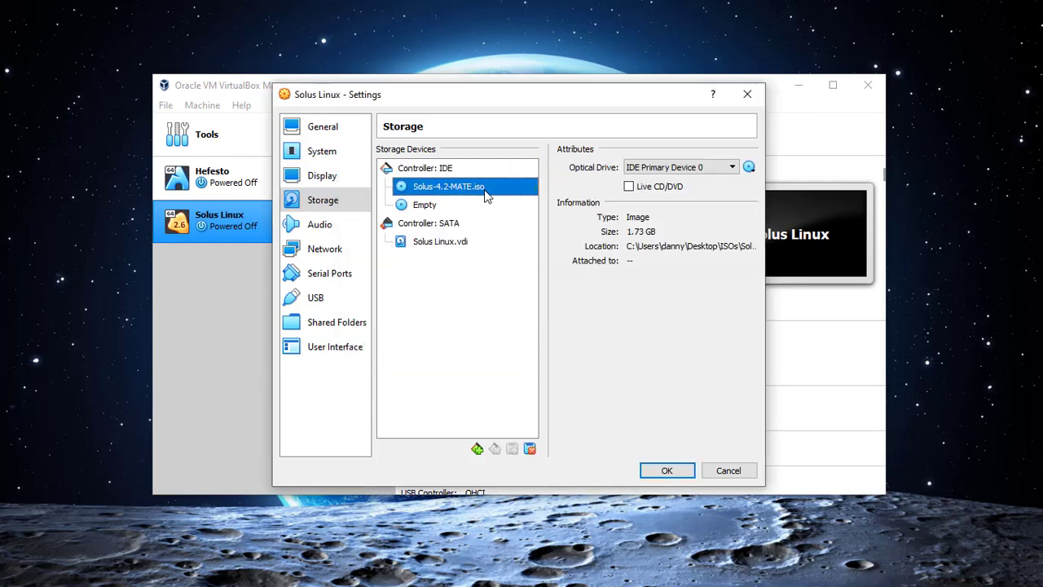
left_click(630, 187)
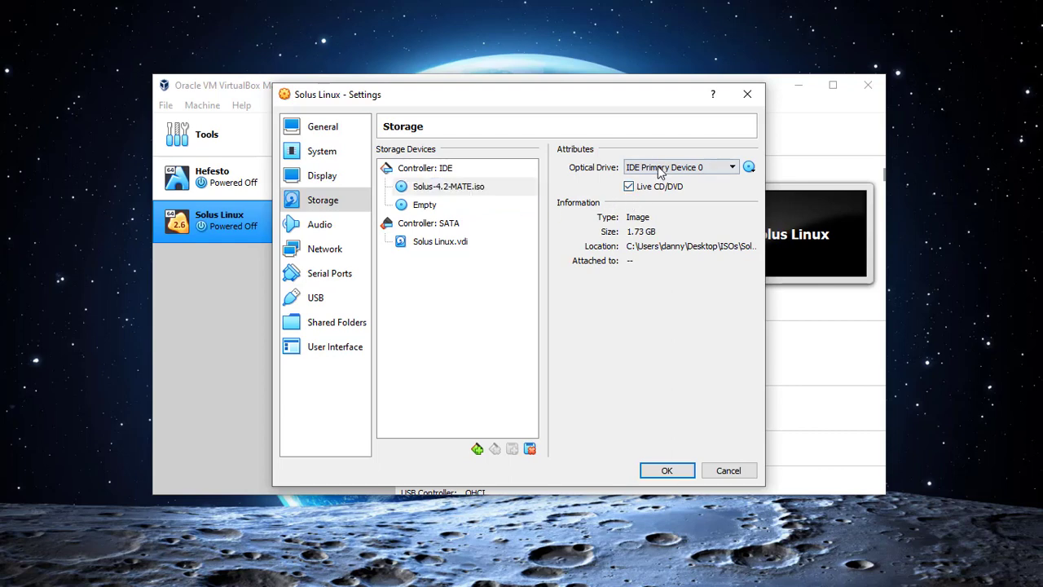
left_click(662, 169)
left_click(611, 140)
Remove the leftover empty optical drive, keeping Solus-4.2-MATE.iso in the IDE drive.
left_click(451, 208)
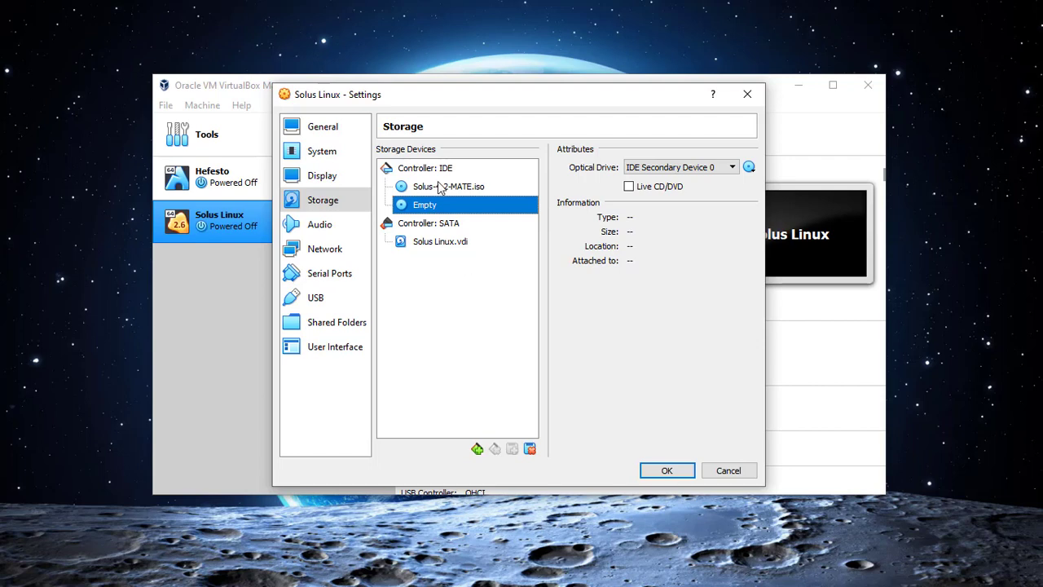
left_click(440, 187)
left_click(430, 205)
right_click(457, 206)
left_click(493, 216)
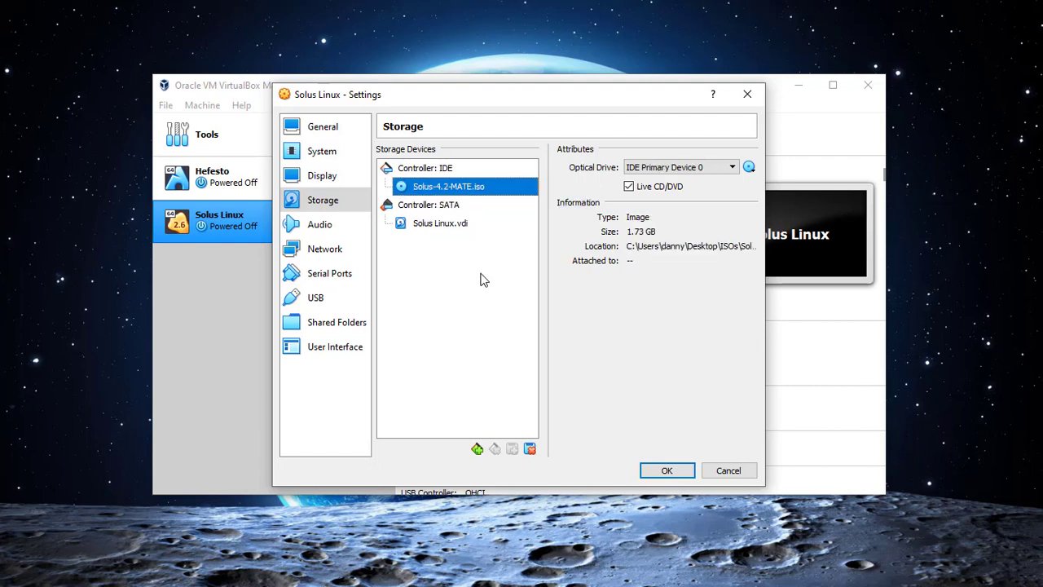
left_click(749, 166)
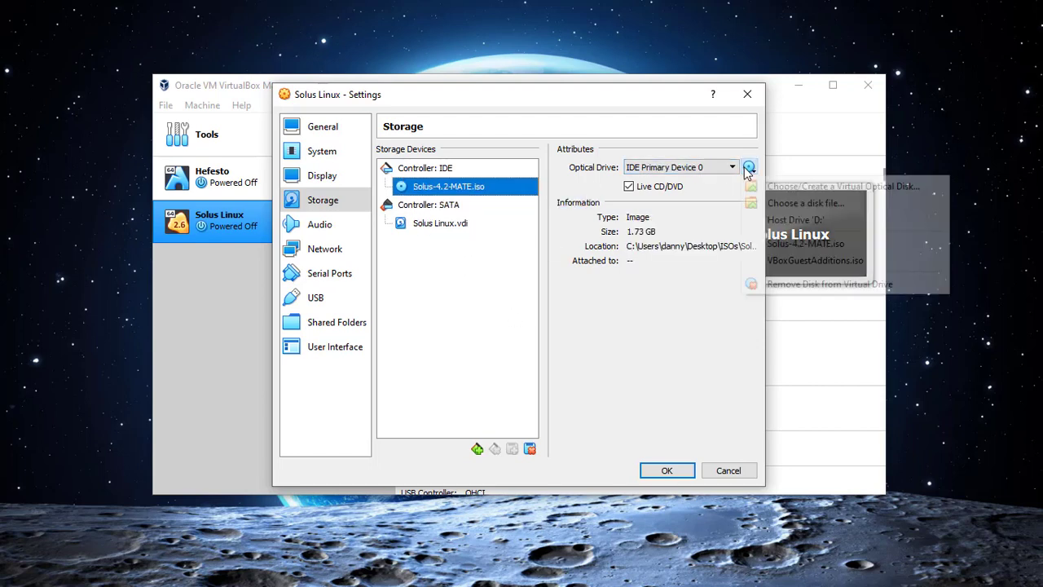
left_click(807, 243)
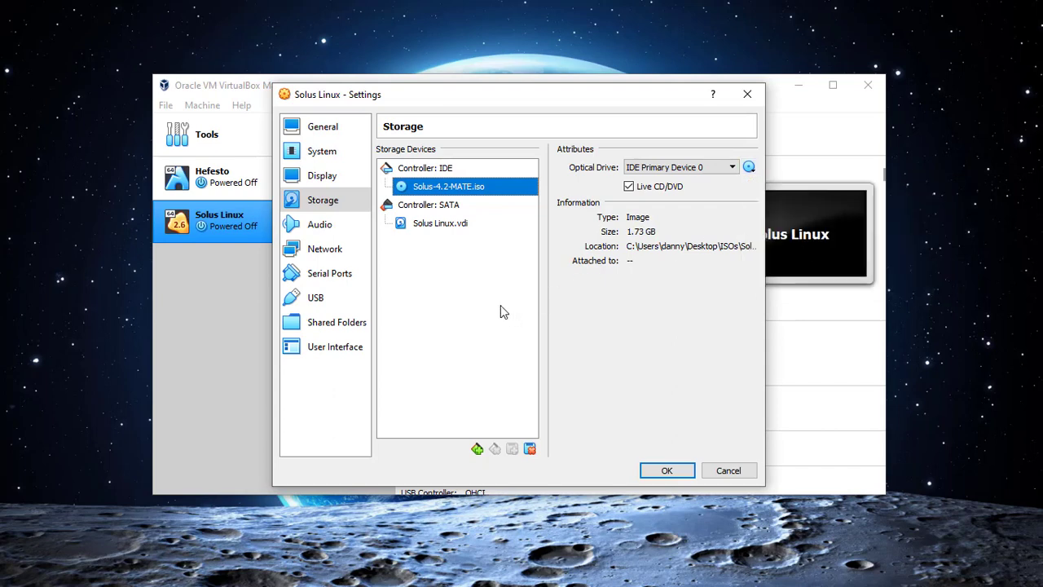
left_click(318, 225)
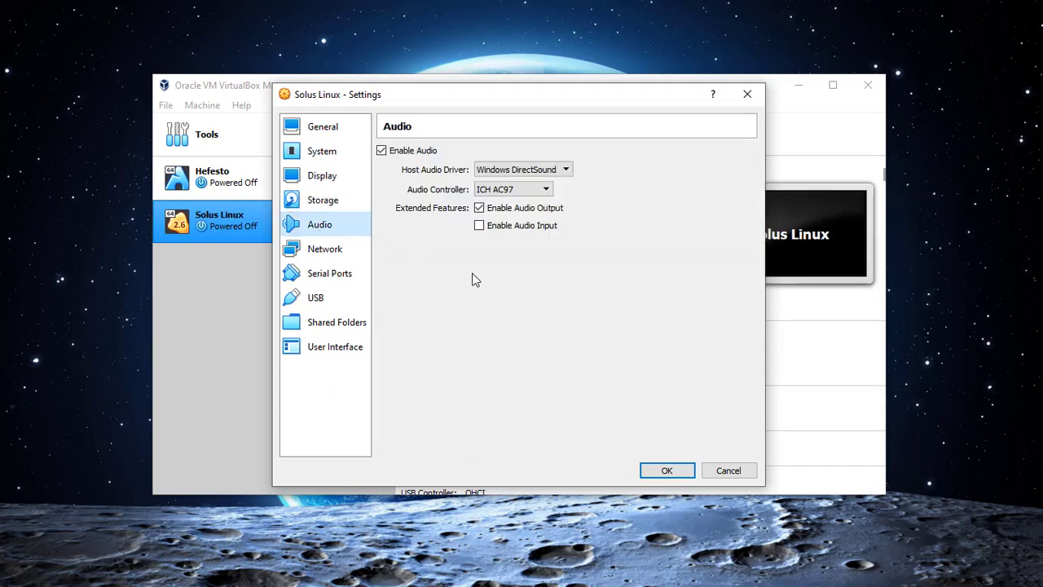
Attach network Adapter 1 as a Bridged Adapter.
left_click(334, 252)
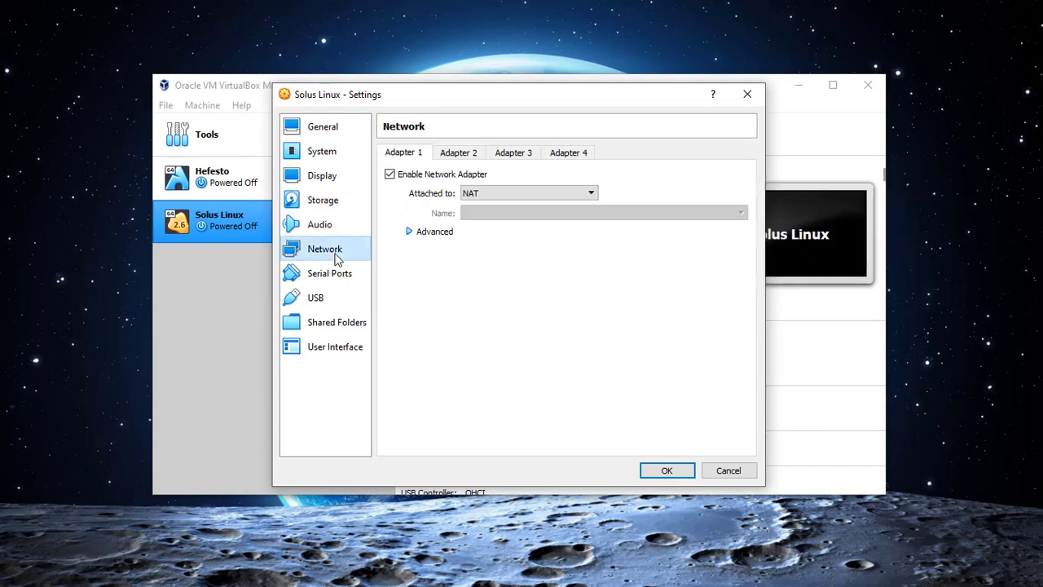
left_click(432, 231)
left_click(497, 195)
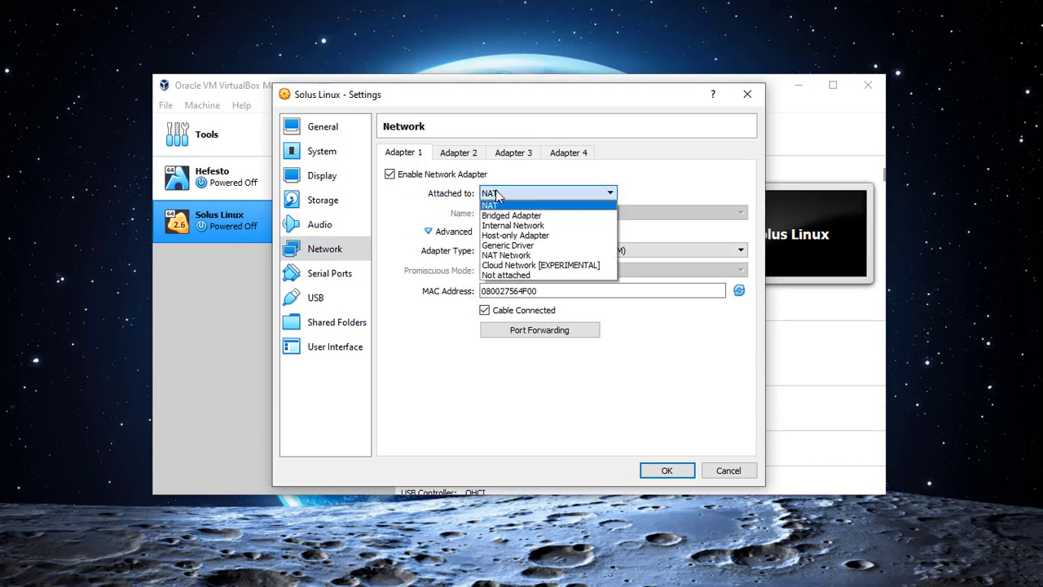
left_click(497, 194)
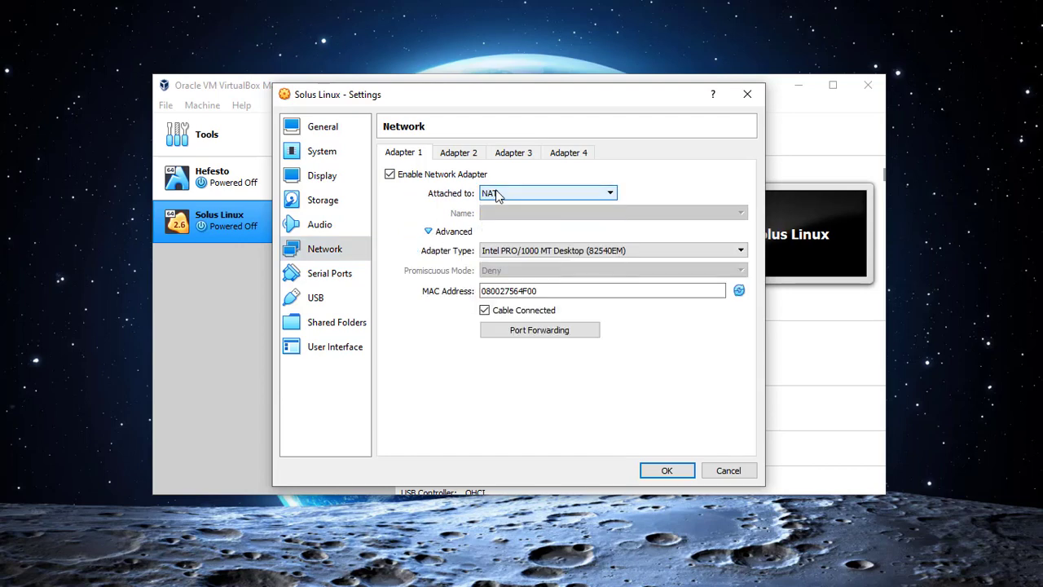
left_click(499, 194)
left_click(510, 216)
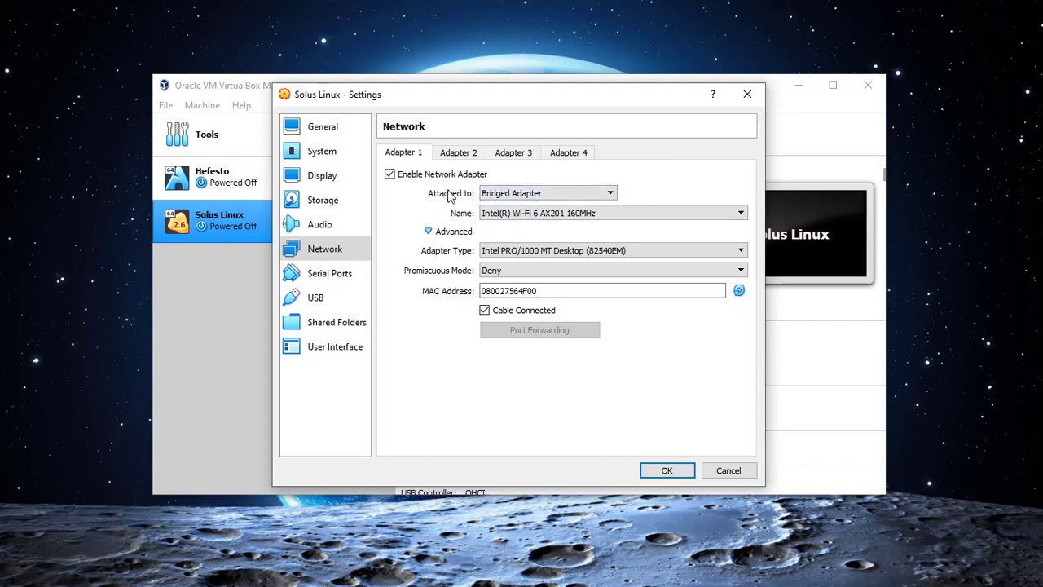
left_click(460, 154)
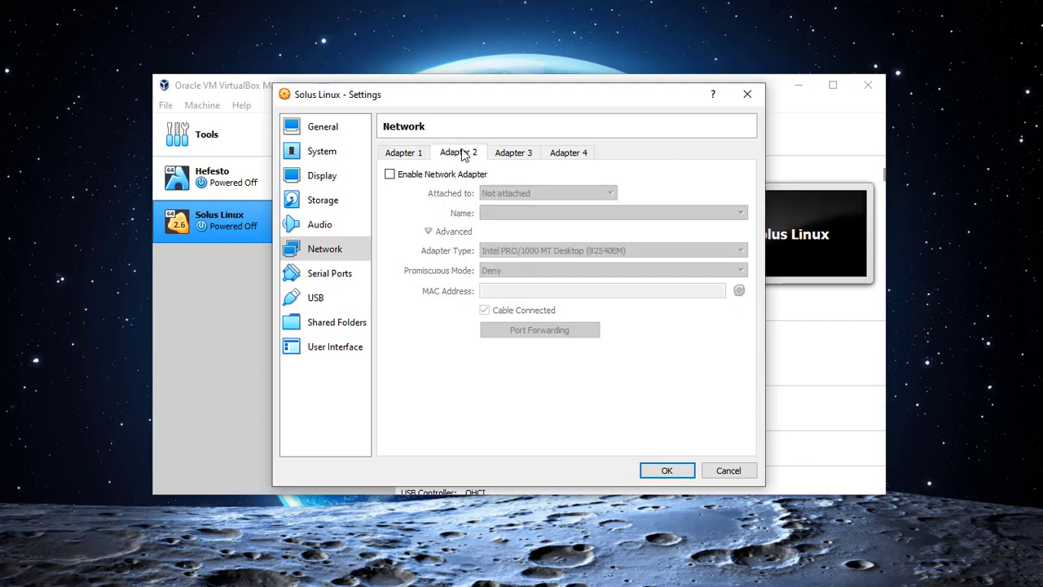
left_click(405, 152)
Review the serial, USB, shared folder, user interface and general pages, then save the settings.
left_click(295, 277)
left_click(324, 300)
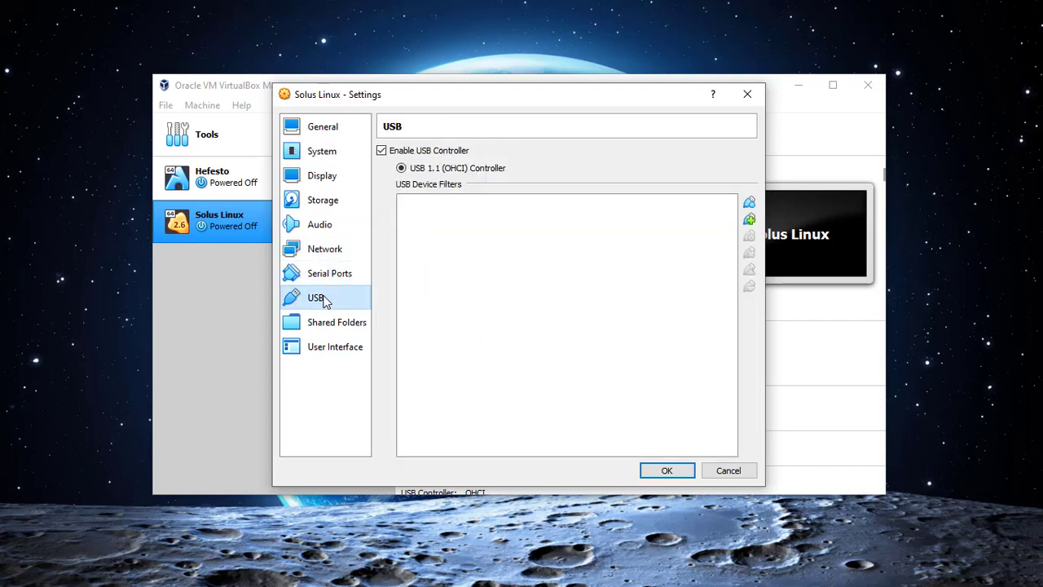
left_click(330, 326)
left_click(336, 348)
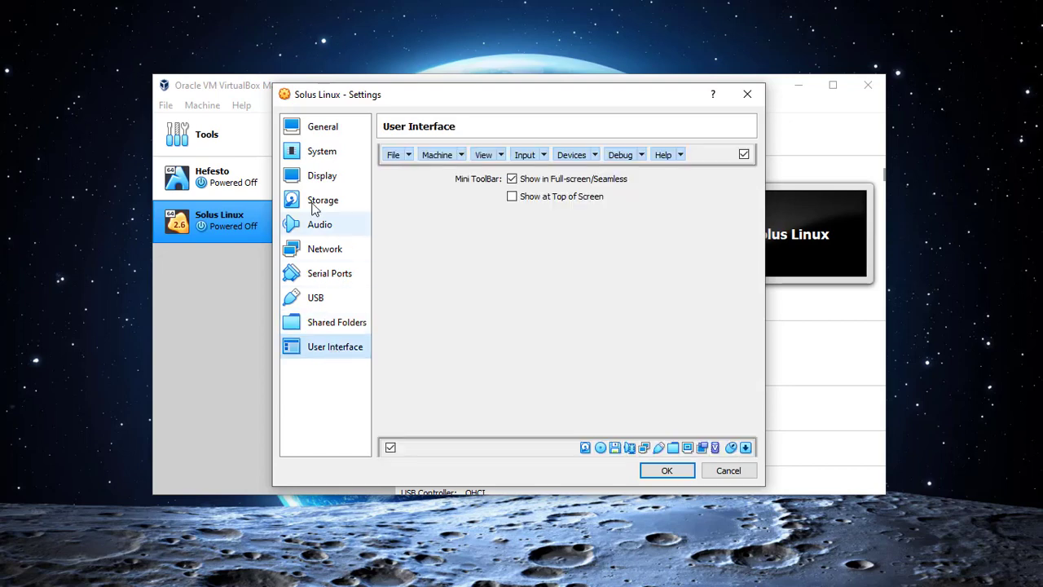
left_click(313, 128)
left_click(662, 470)
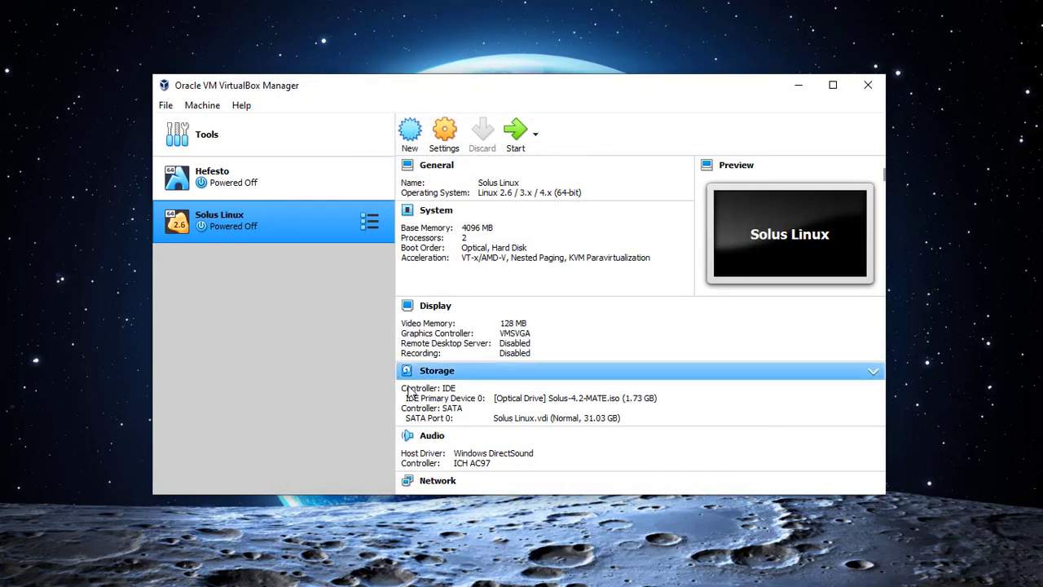
Start the Solus Linux VM and move its window up and to the right.
right_click(292, 220)
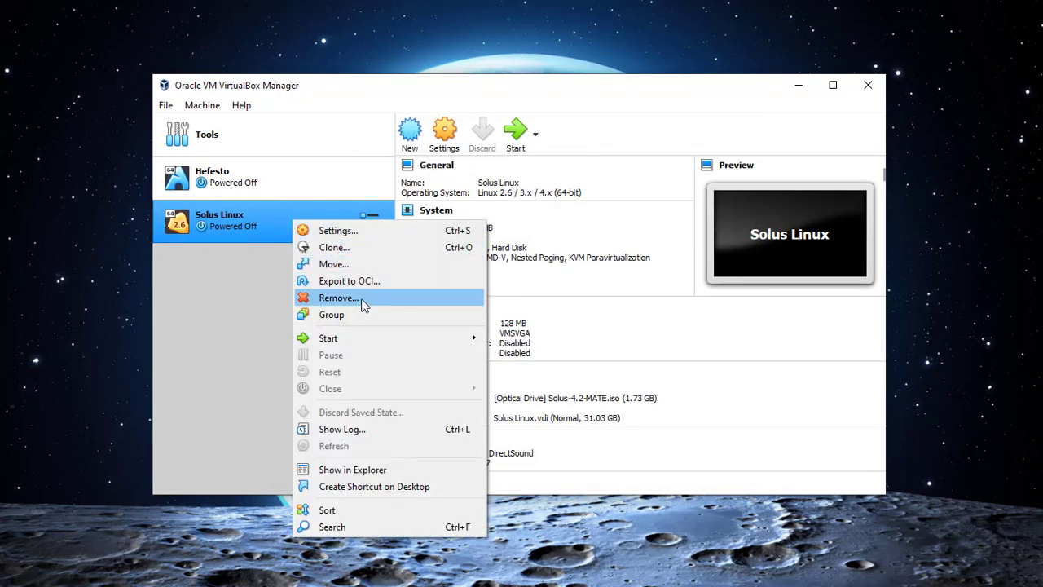
left_click(516, 137)
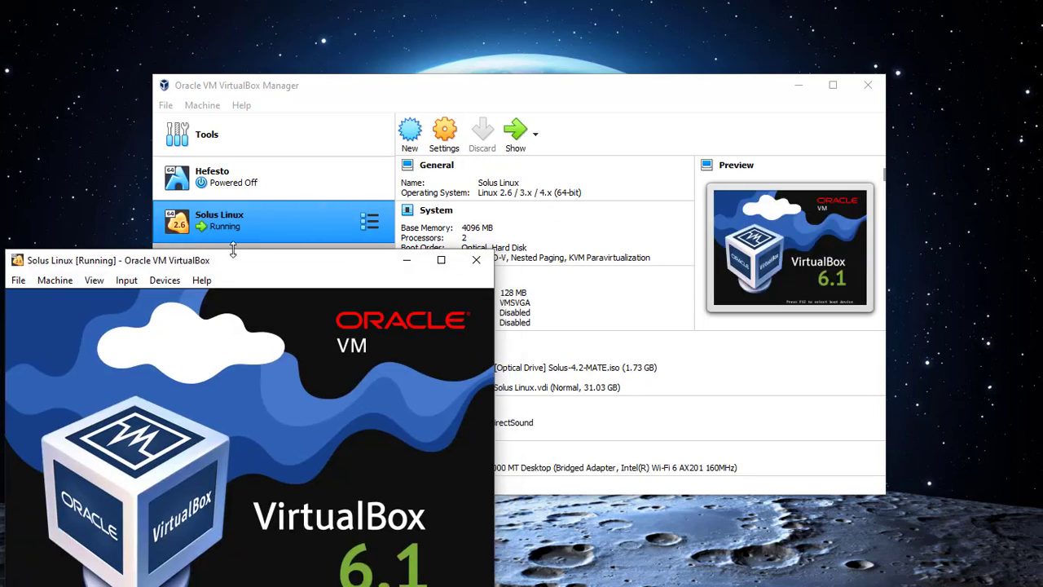
left_click_drag(254, 270, 500, 105)
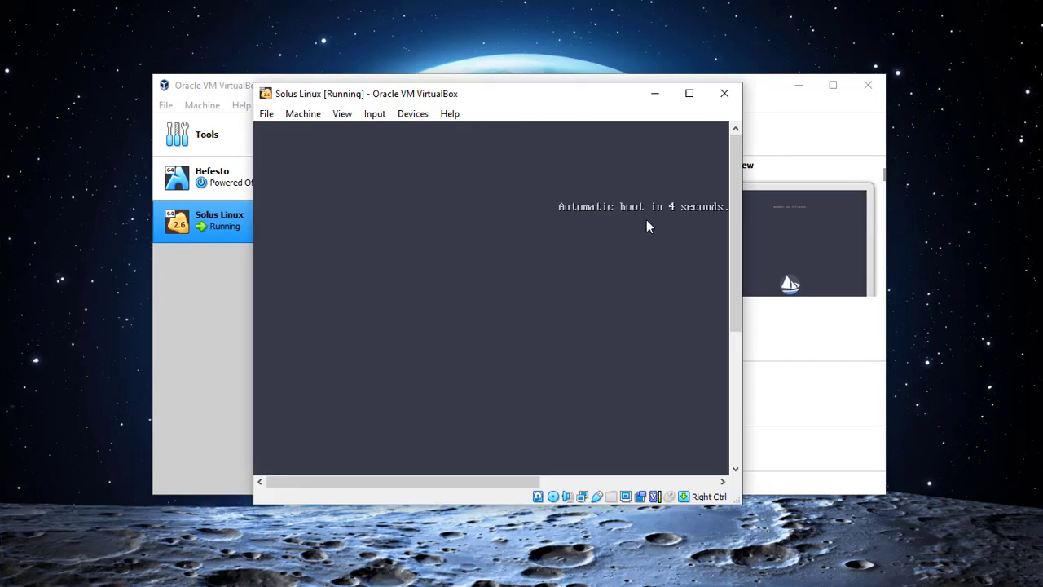
Maximize the Solus Linux VM window and switch it to full-screen mode.
left_click(689, 93)
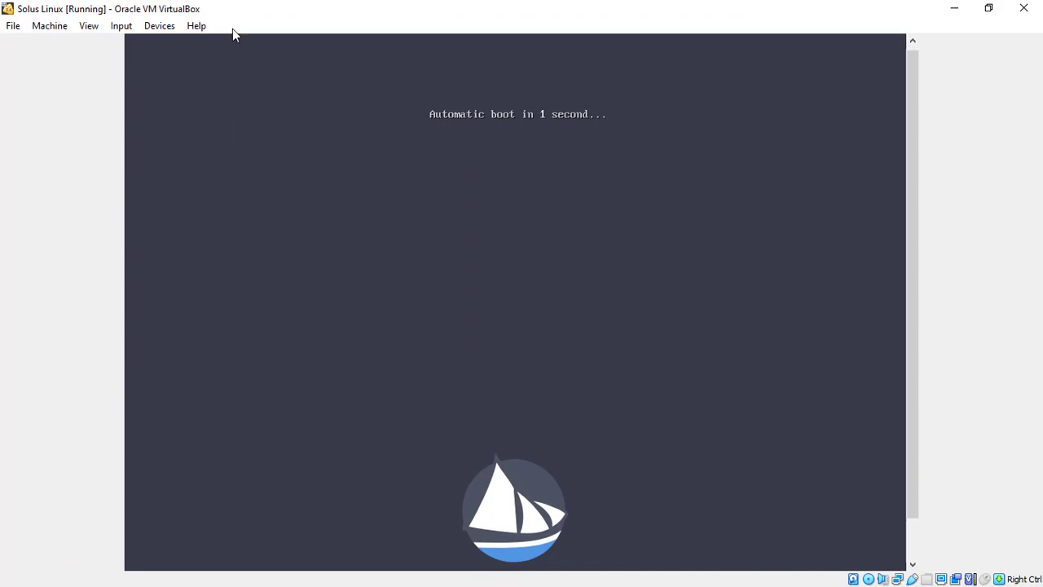
left_click(91, 28)
left_click(104, 44)
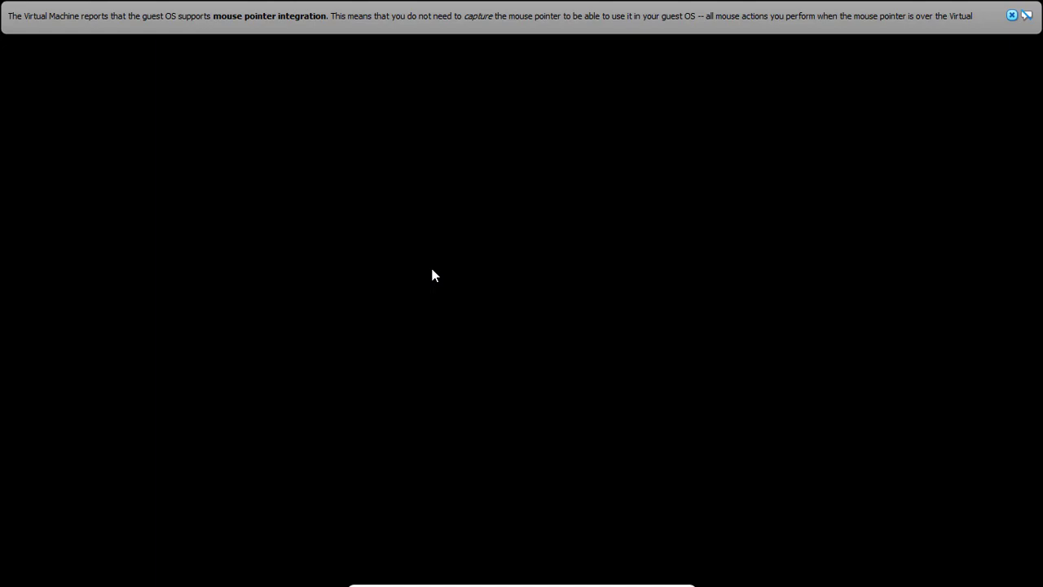
Dismiss the mouse-integration notice and toggle the application menu while the live desktop loads.
left_click(1011, 15)
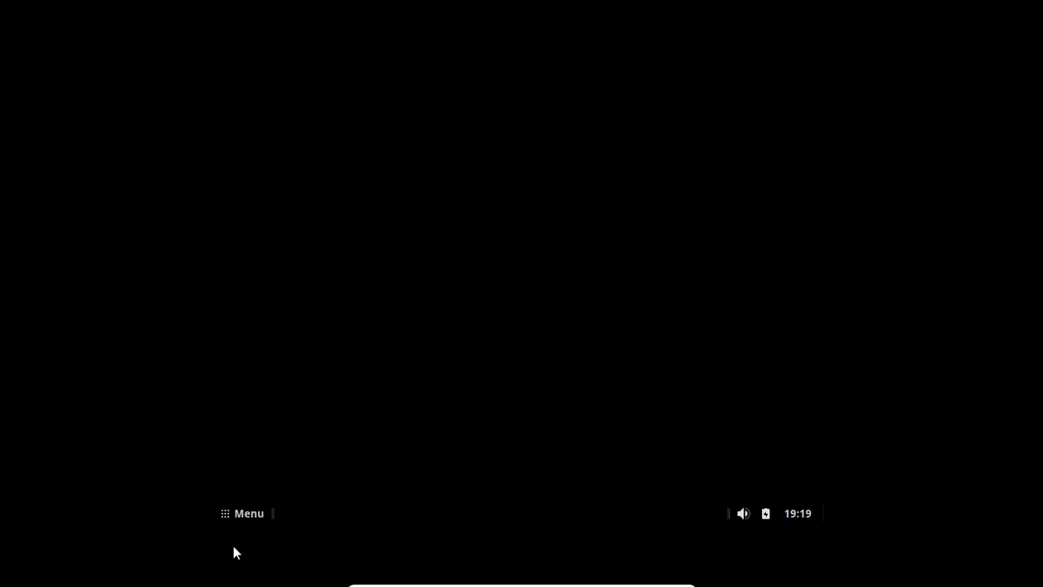
left_click(229, 516)
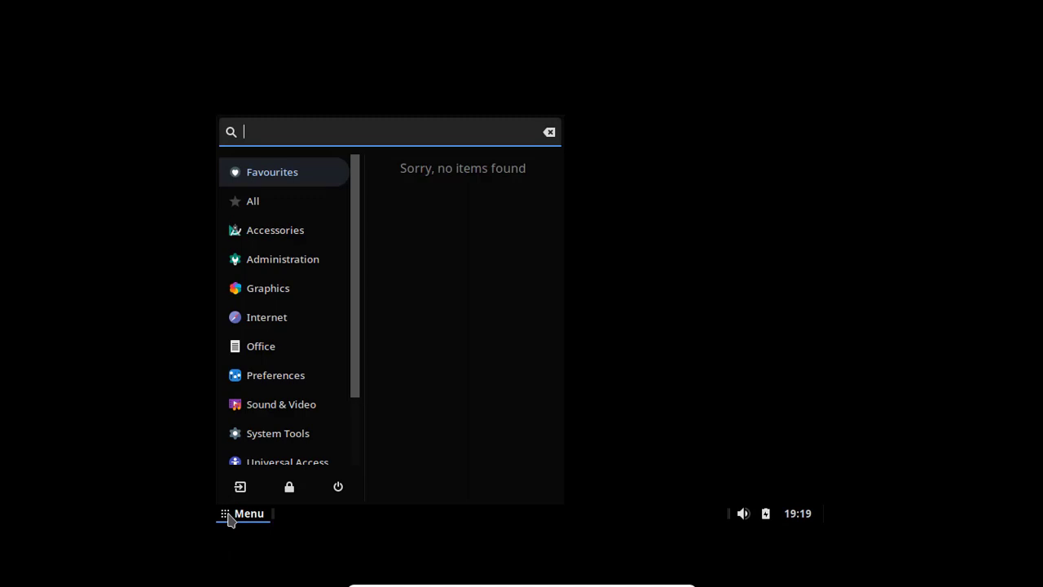
left_click(229, 518)
left_click(227, 519)
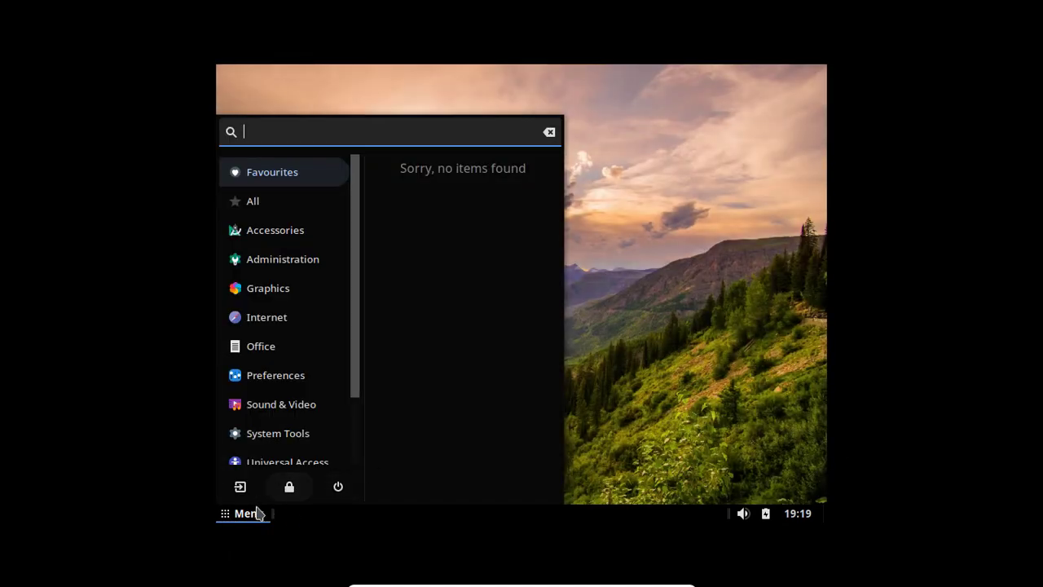
left_click(256, 512)
left_click(249, 514)
scroll(293, 277, "down", 2)
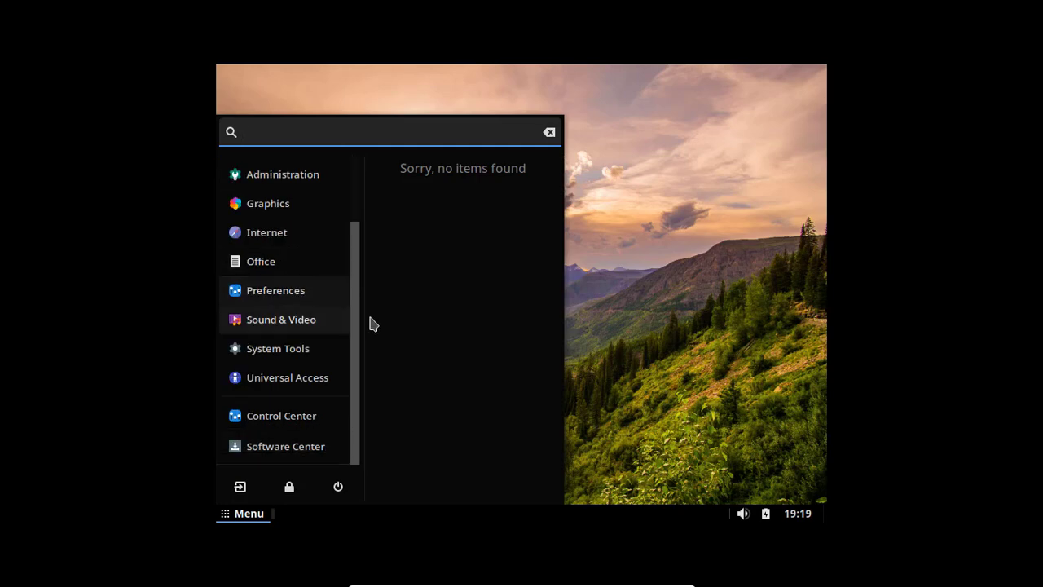
left_click(618, 297)
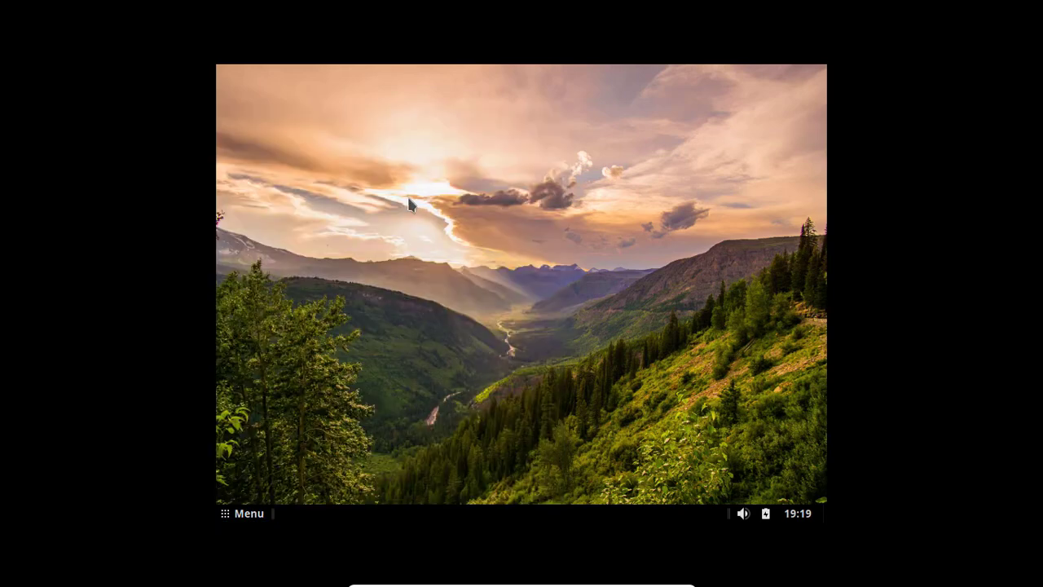
left_click(245, 513)
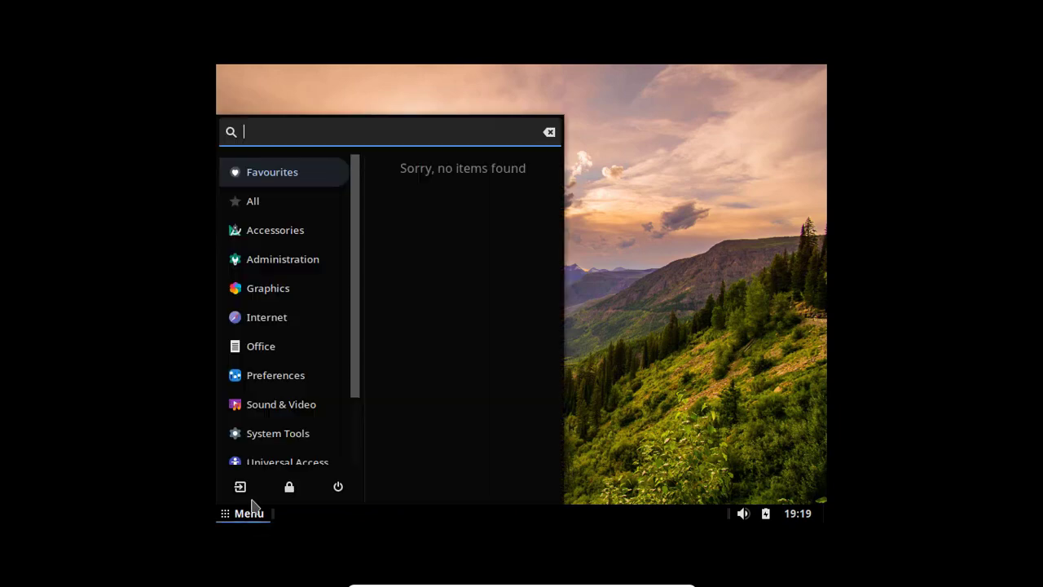
left_click(609, 344)
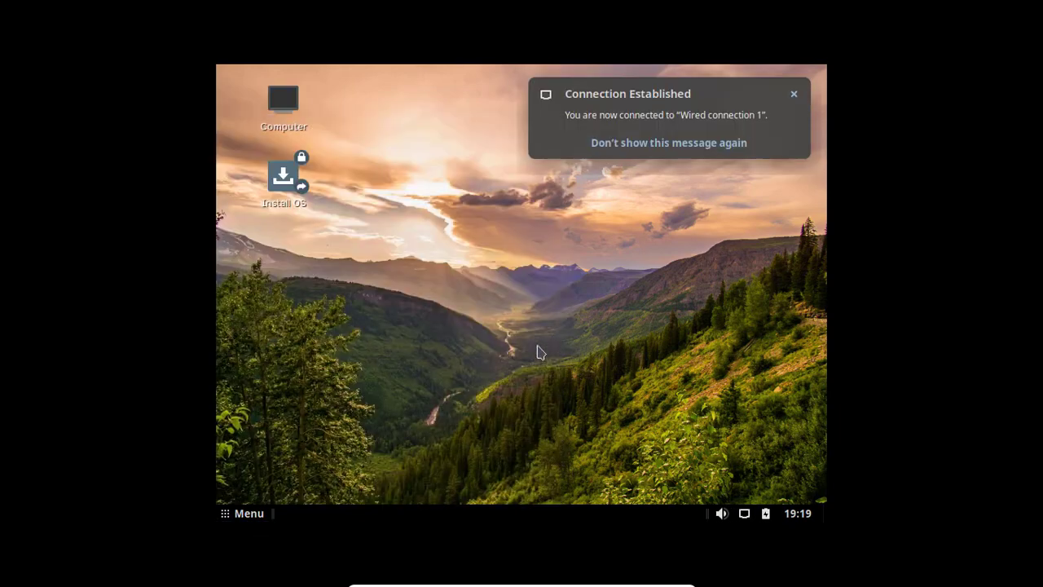
Start the Solus installer, choose English (United States), advance to the location step, and minimize it.
left_click(282, 177)
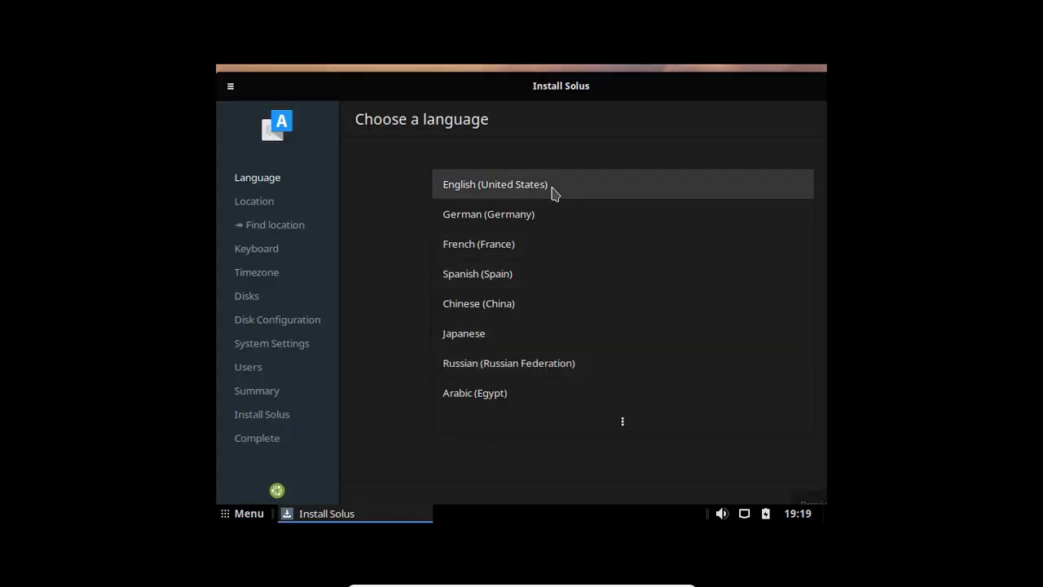
left_click(551, 190)
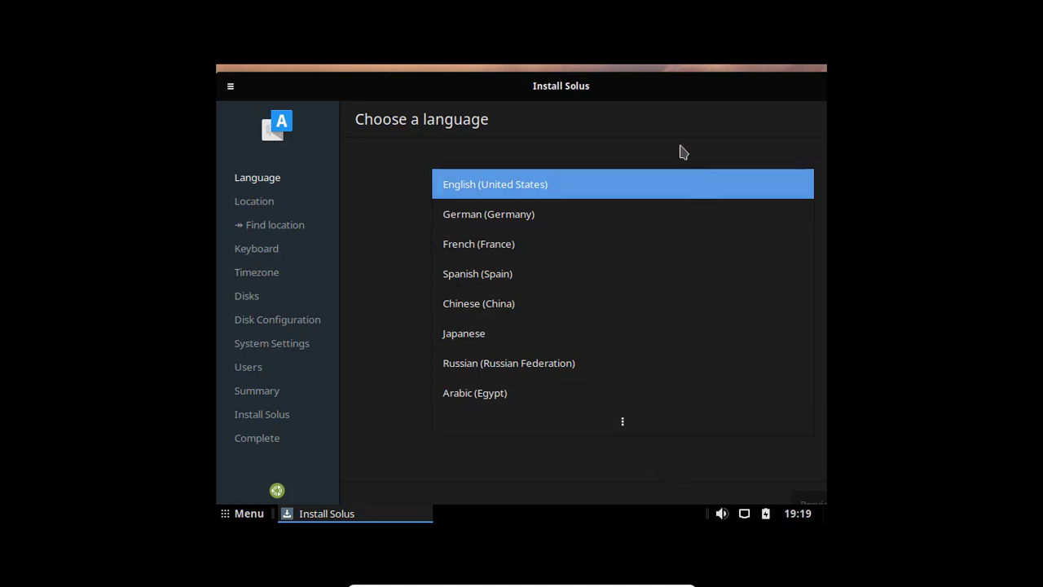
double_click(603, 77)
left_click(698, 498)
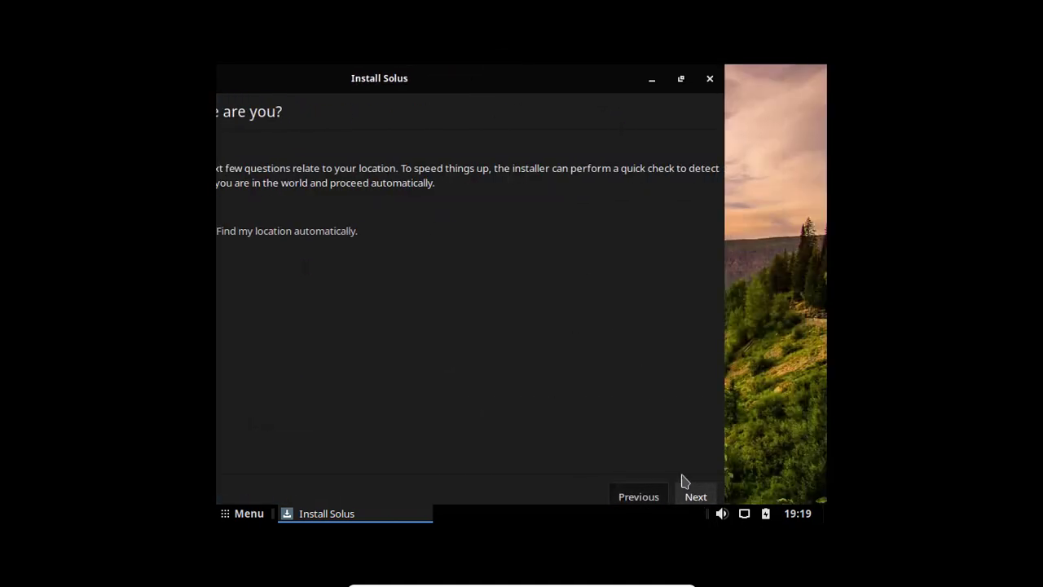
left_click(652, 78)
Open the monitor display settings from the application menu's Preferences section.
right_click(565, 171)
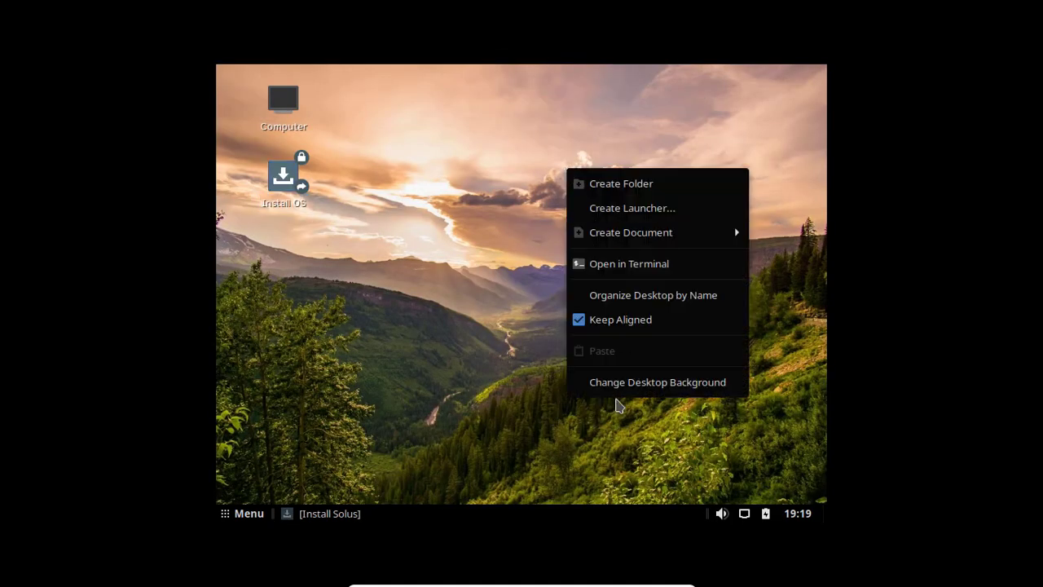
left_click(422, 363)
left_click(248, 515)
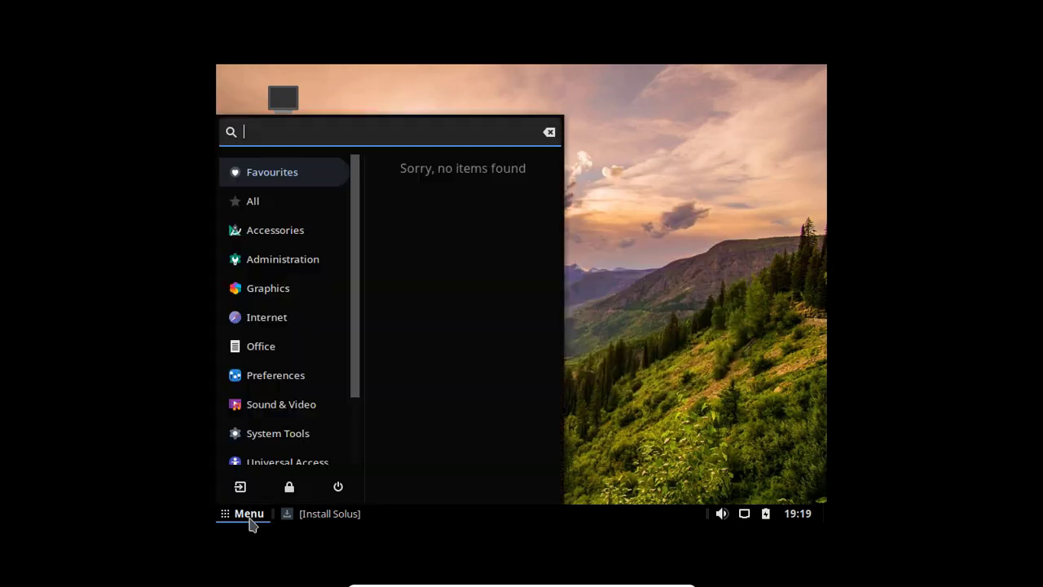
left_click(284, 257)
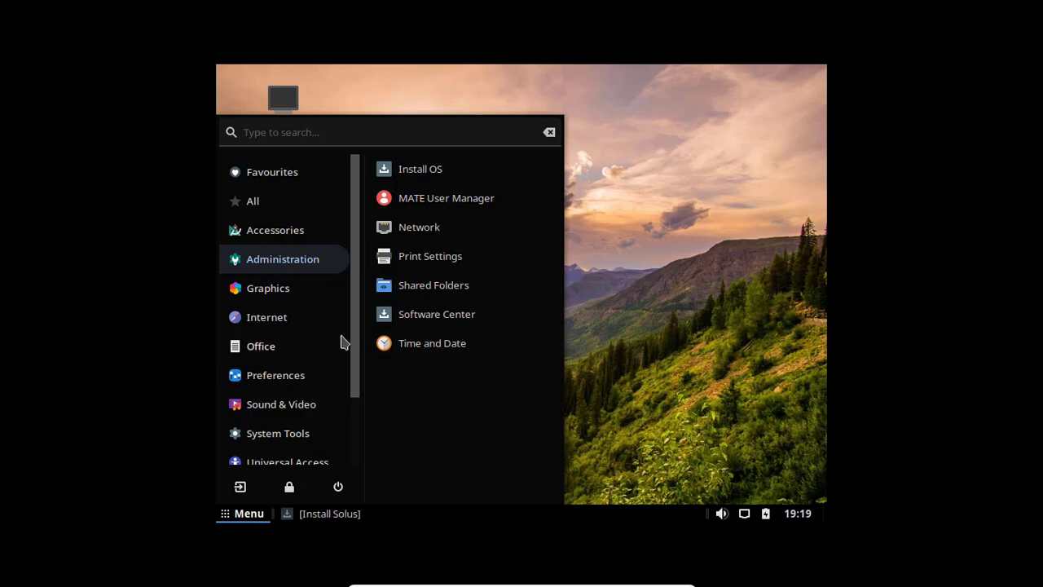
left_click(293, 380)
left_click(412, 373)
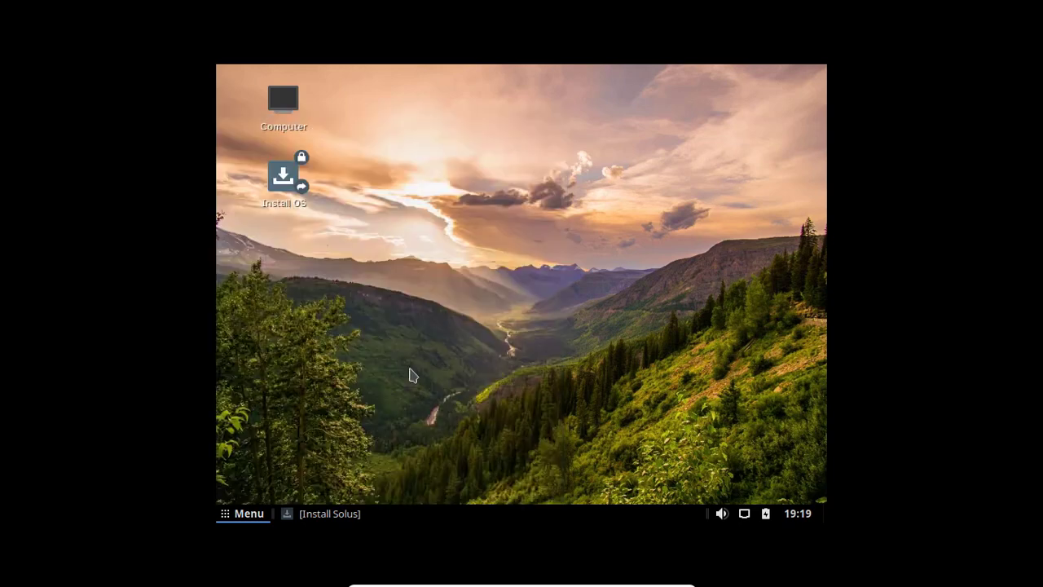
Try the 1280 x 960 resolution, revert to the previous configuration, and close Monitor Preferences.
left_click(746, 253)
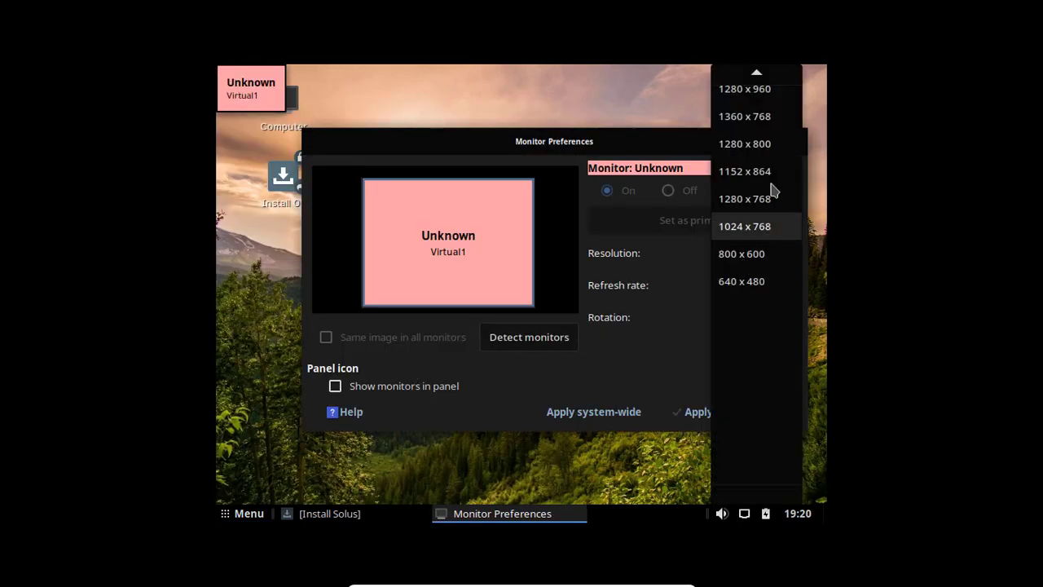
scroll(731, 145, "up", 2)
mouse_move(755, 67)
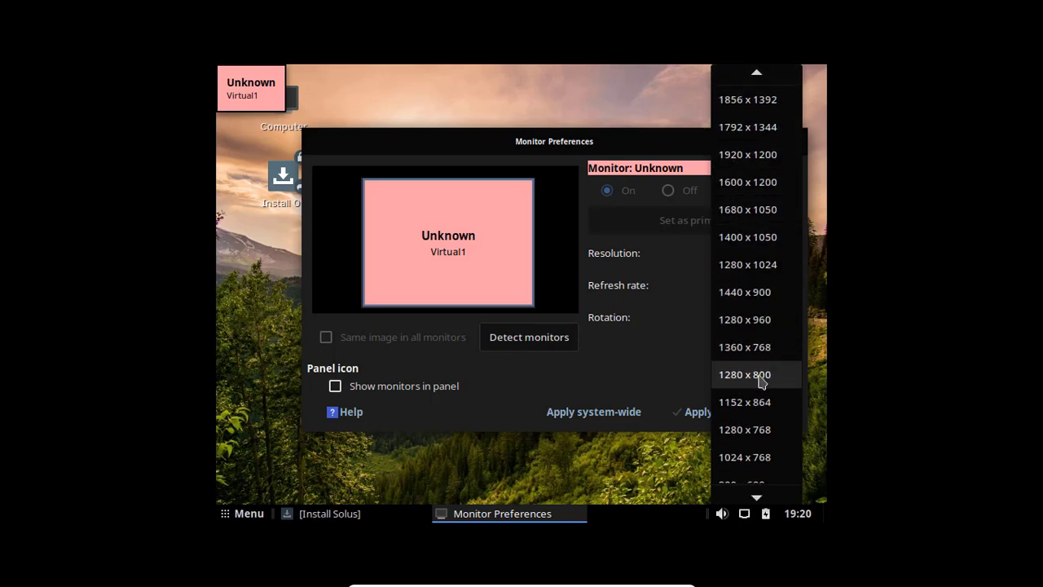
left_click(740, 322)
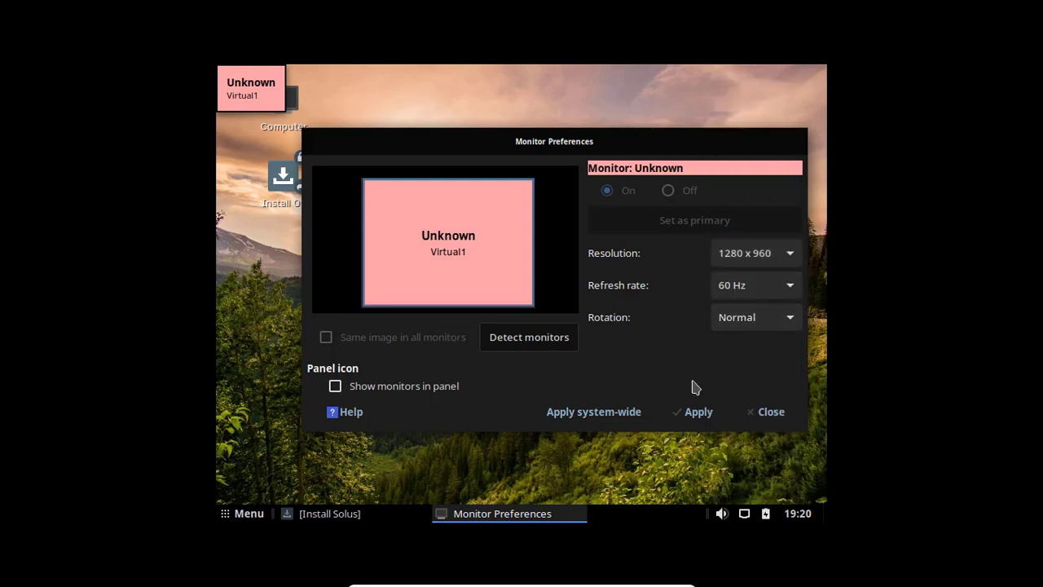
left_click(696, 412)
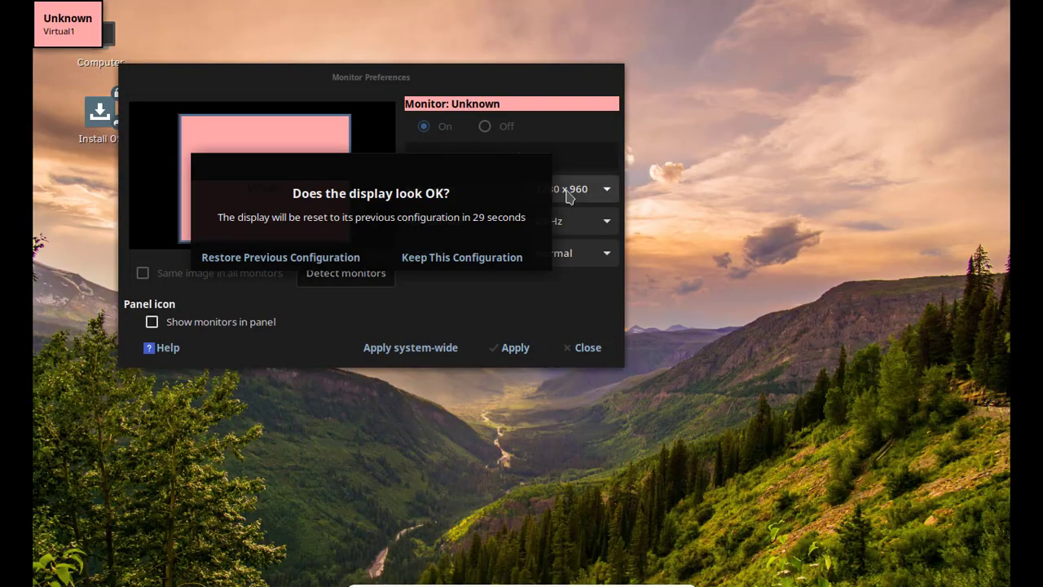
left_click(281, 256)
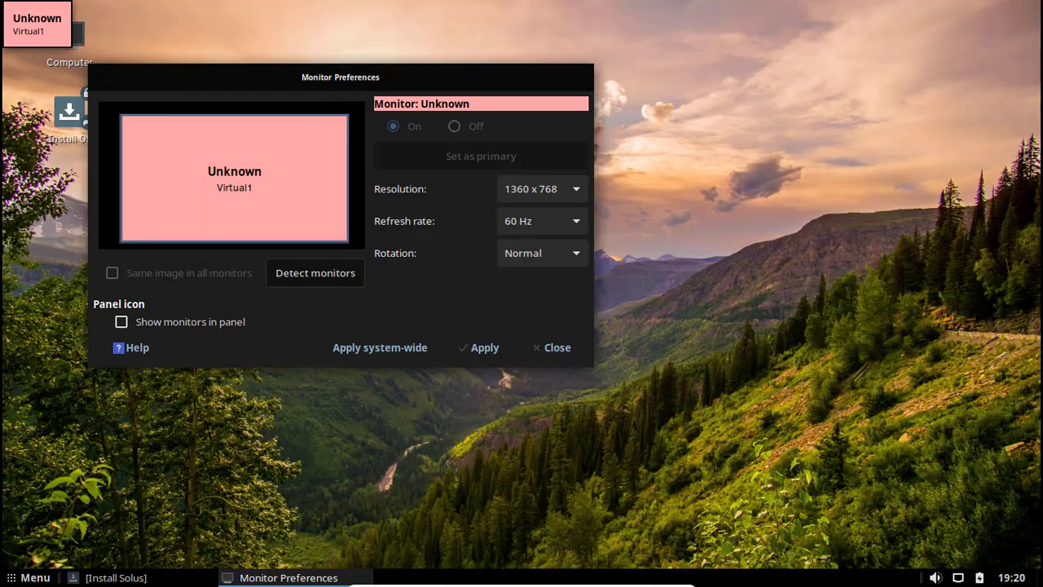
left_click(558, 346)
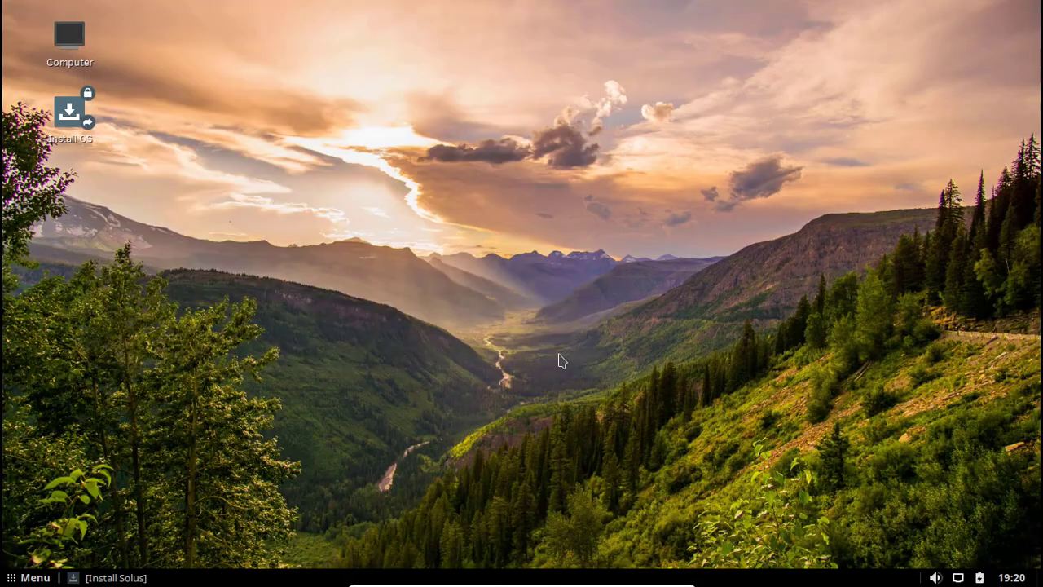
Restore the installer window and accept the location and the English (US) keyboard layout.
left_click(163, 578)
left_click_drag(744, 10, 570, 29)
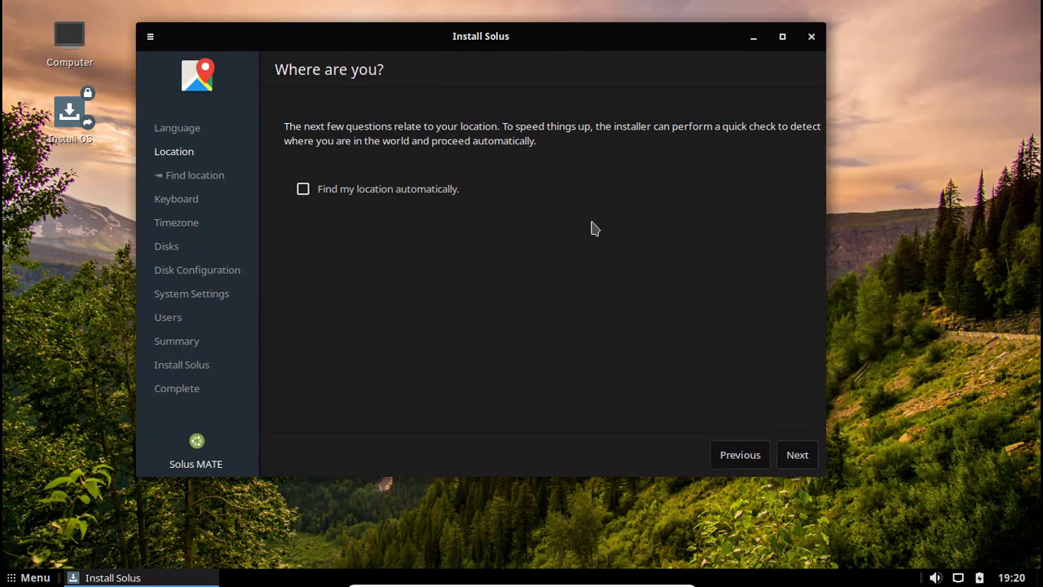
left_click(803, 458)
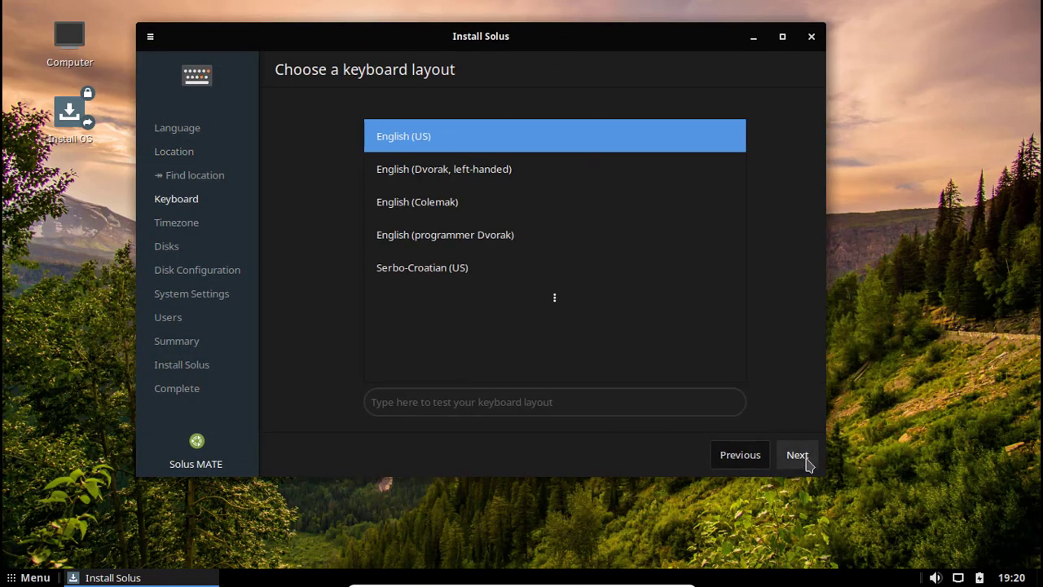
left_click(797, 454)
Set the installer's timezone to Monterrey on the map.
left_click(367, 246)
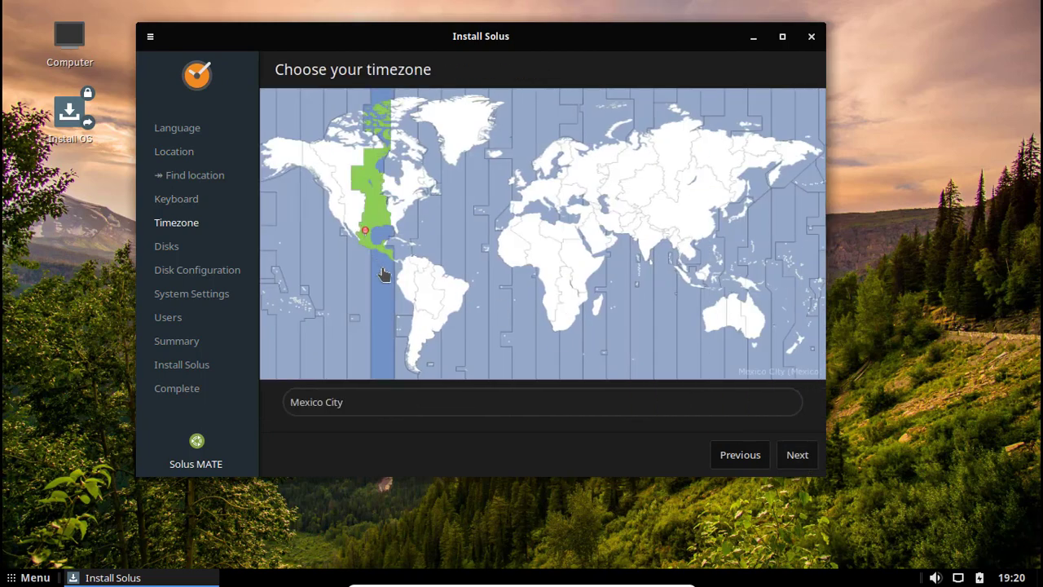
left_click(534, 398)
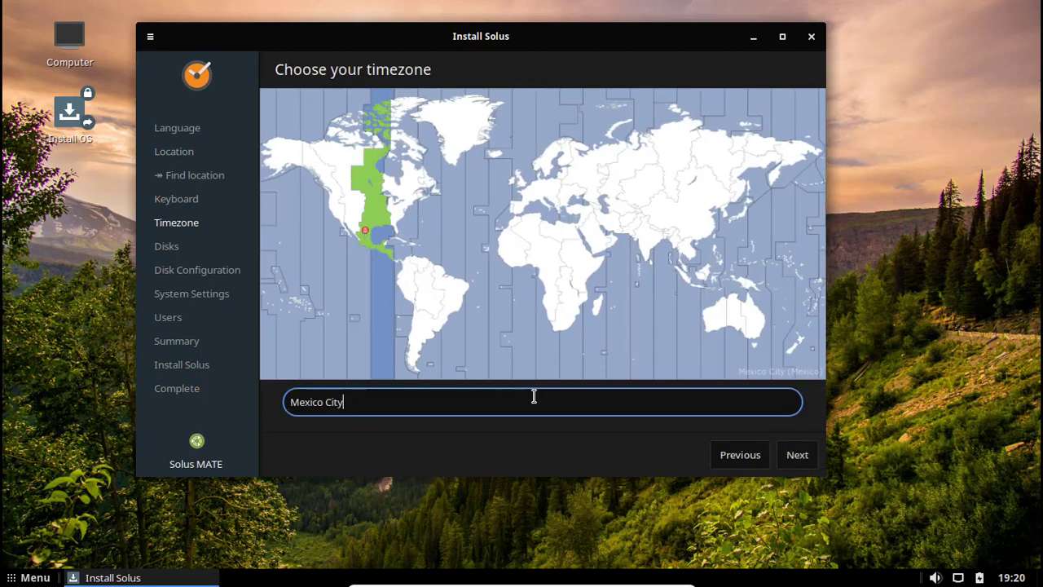
left_click(369, 244)
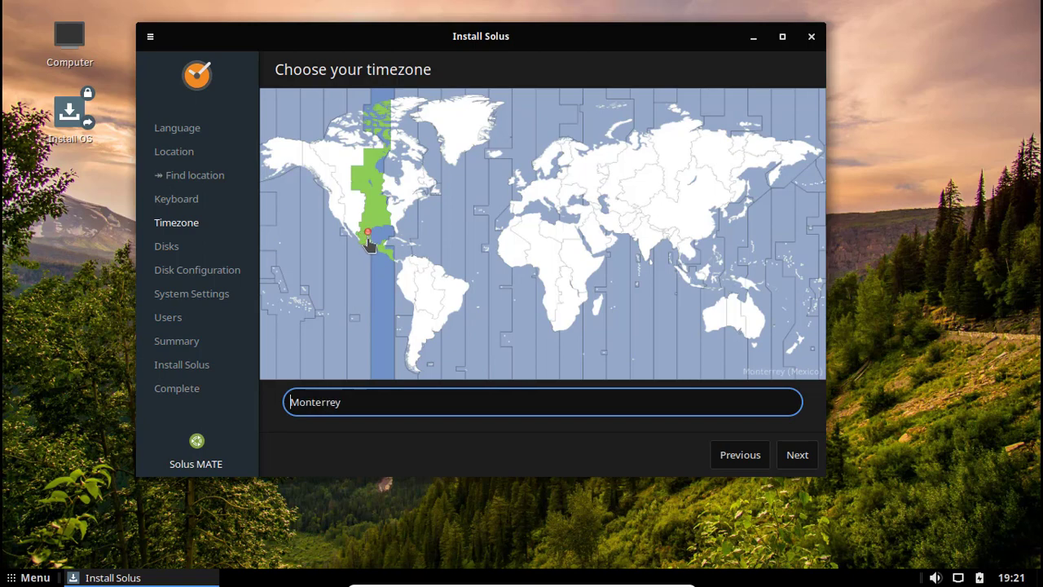
left_click(793, 453)
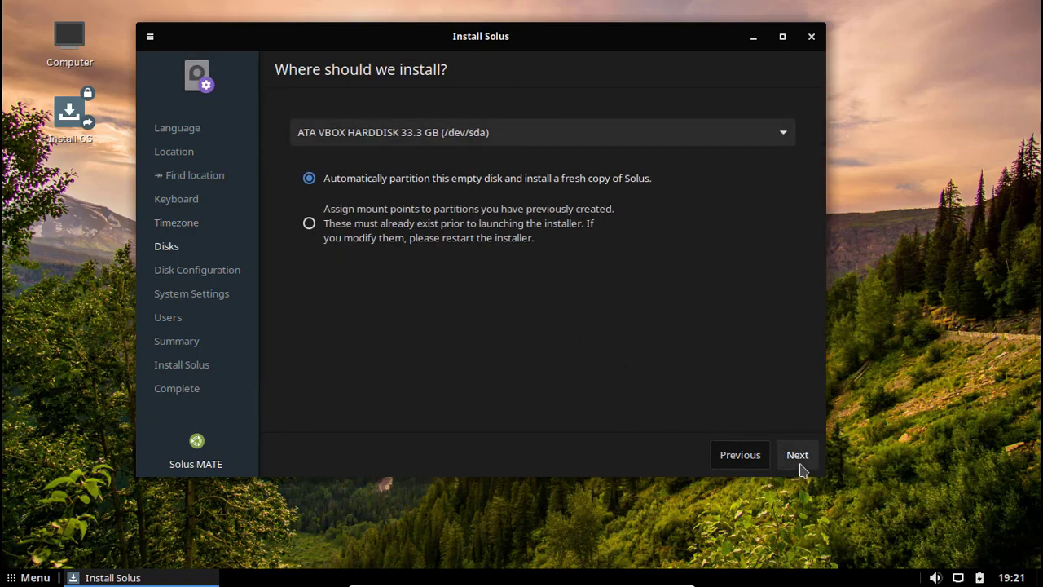
Accept automatic partitioning of the virtual disk with LVM enabled.
left_click(802, 469)
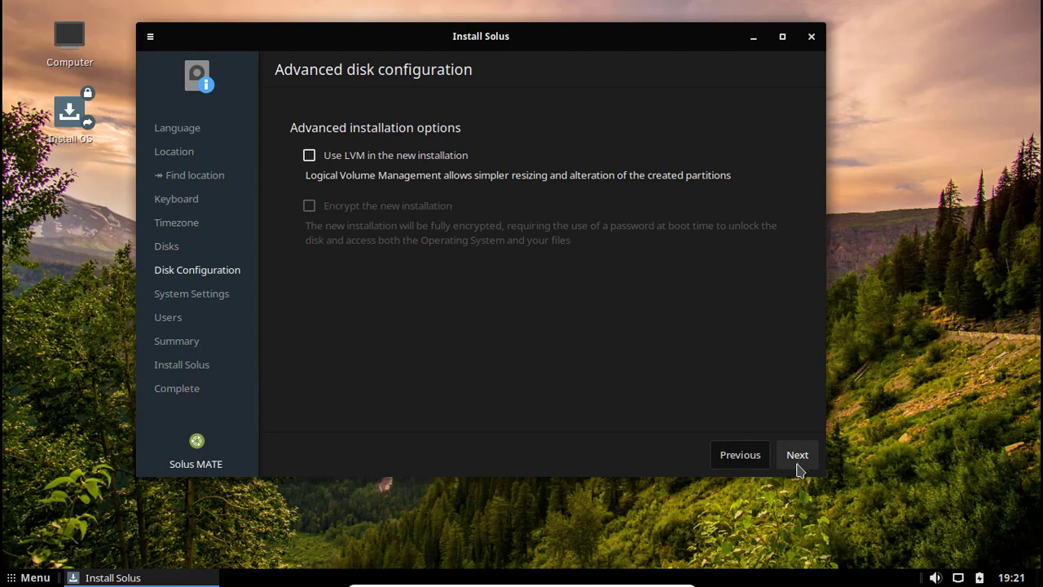
left_click(310, 156)
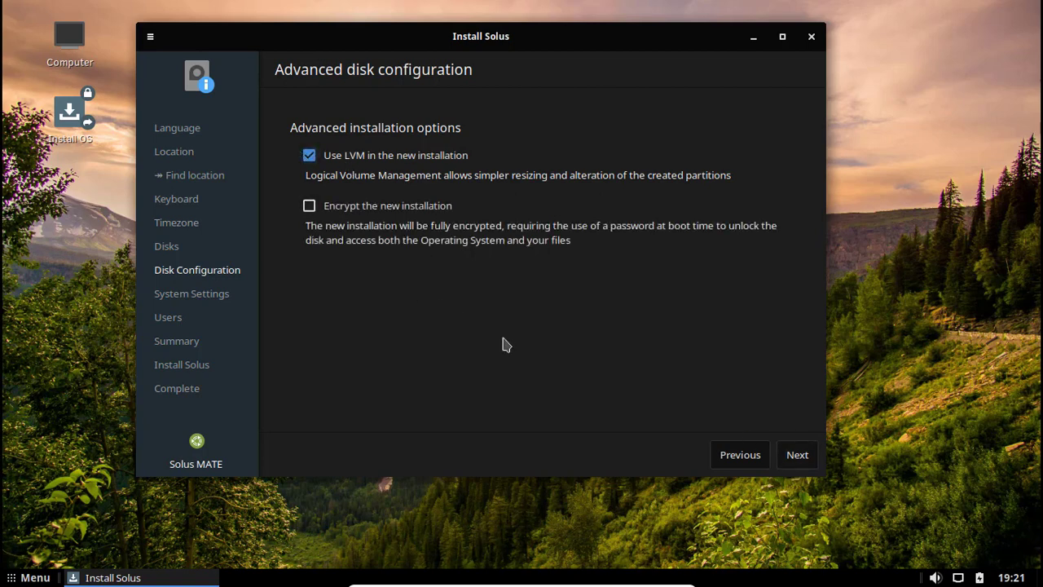
left_click(802, 460)
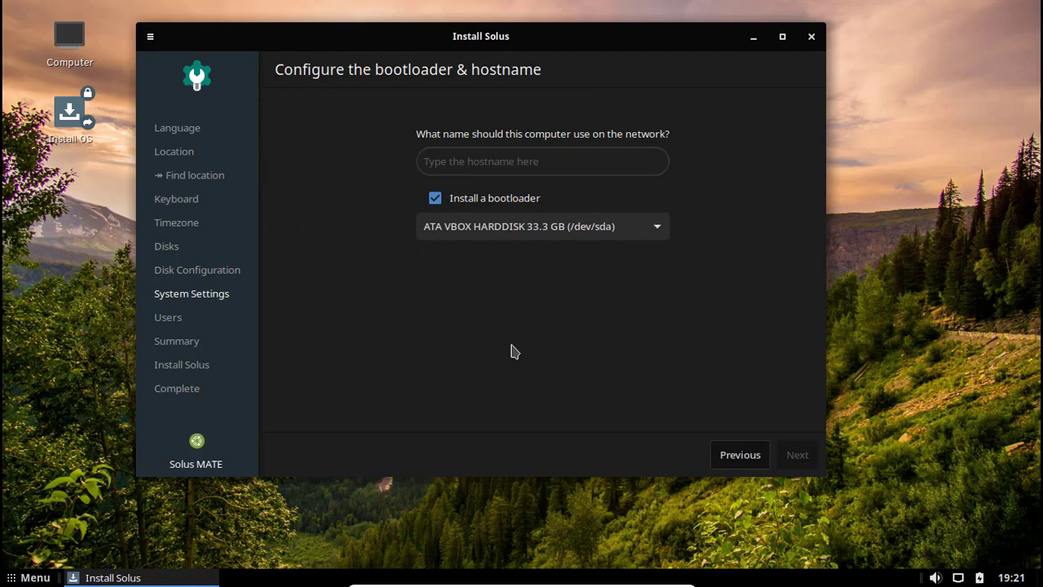
Set the hostname to tlaloc, keep the bootloader on /dev/sda, and continue to user setup.
left_click(458, 159)
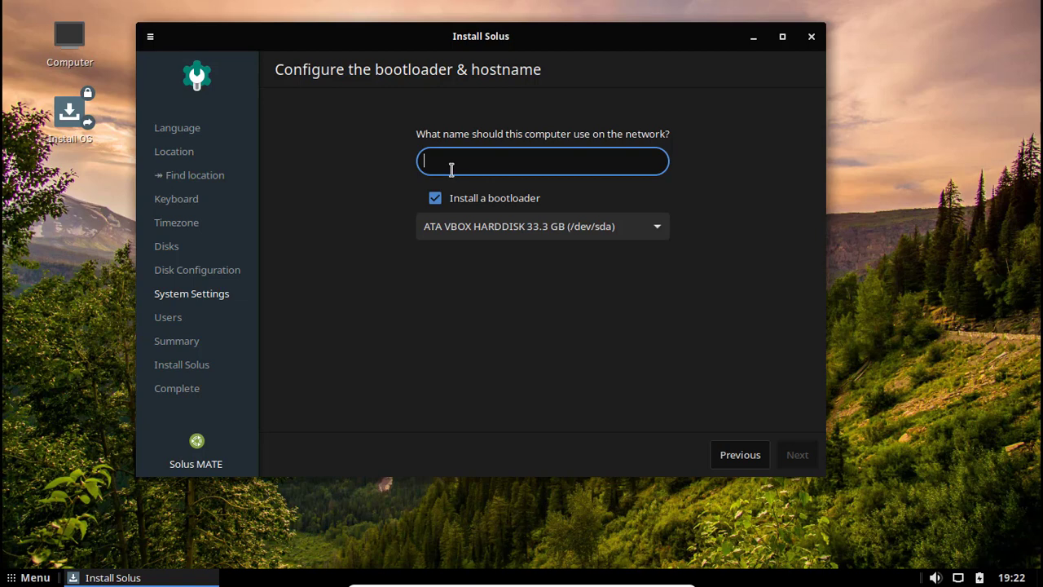
type("Tlaloc")
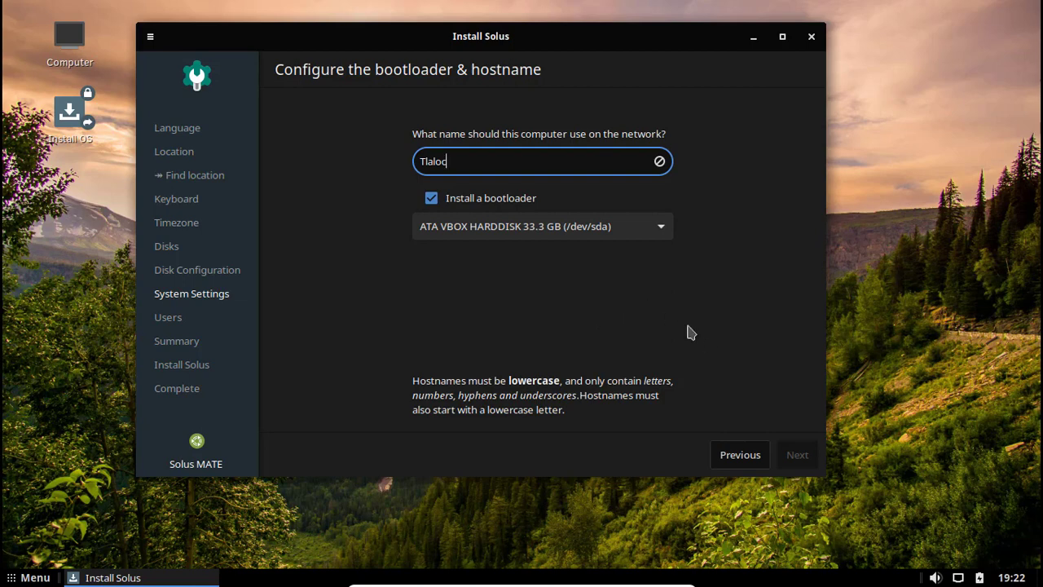
left_click(598, 228)
left_click(587, 230)
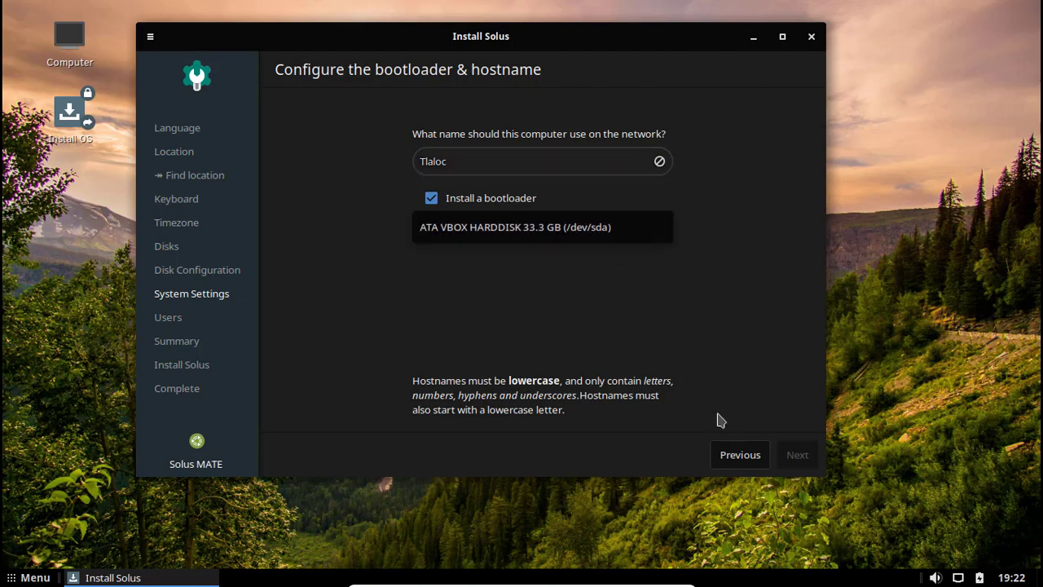
left_click(492, 163)
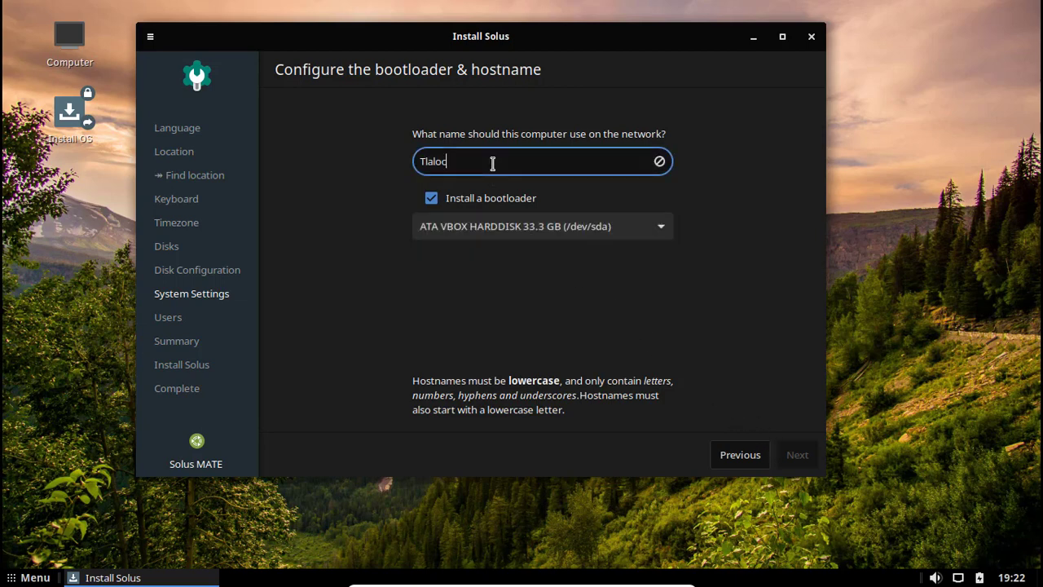
key("ctrl+a")
type("t")
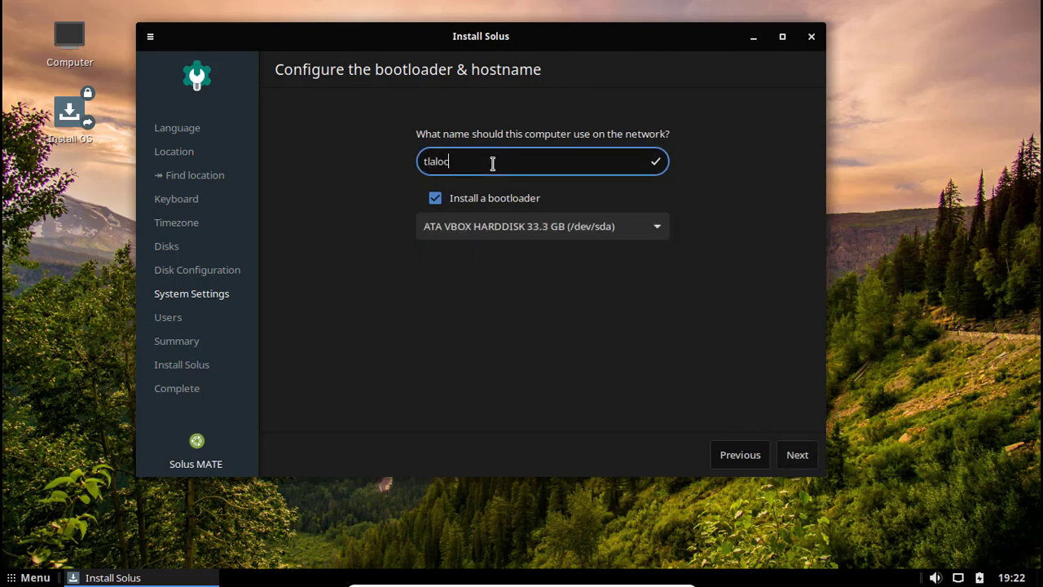
left_click(794, 454)
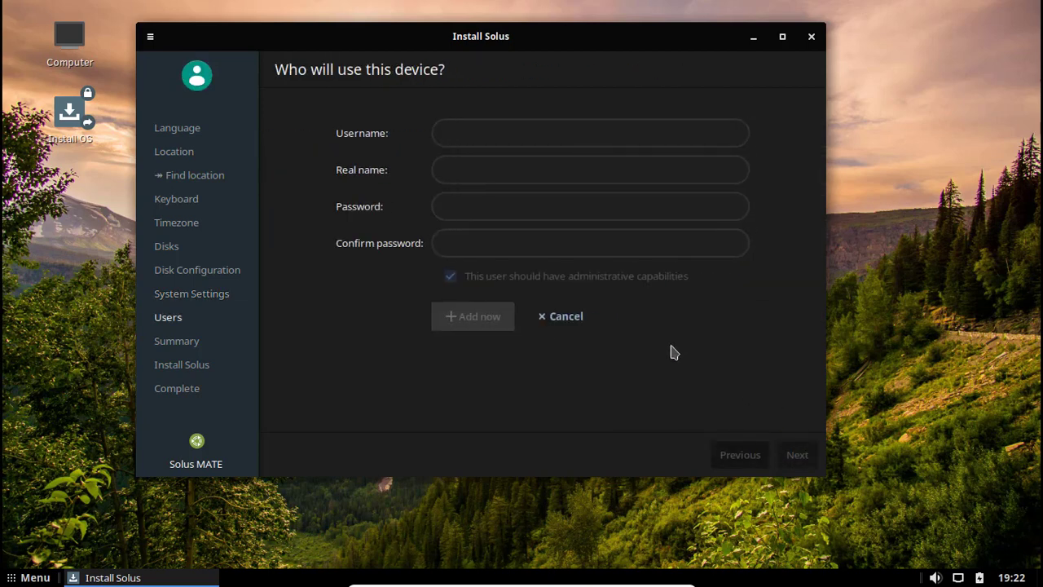
Fill in the username, real name, password and confirmation, then add the user account.
left_click(477, 131)
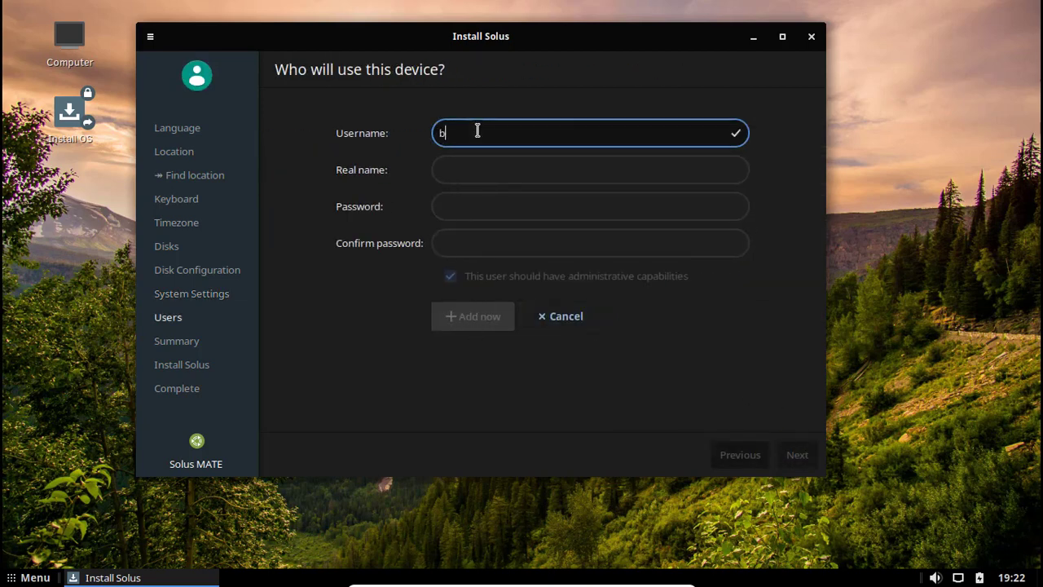
key("Tab")
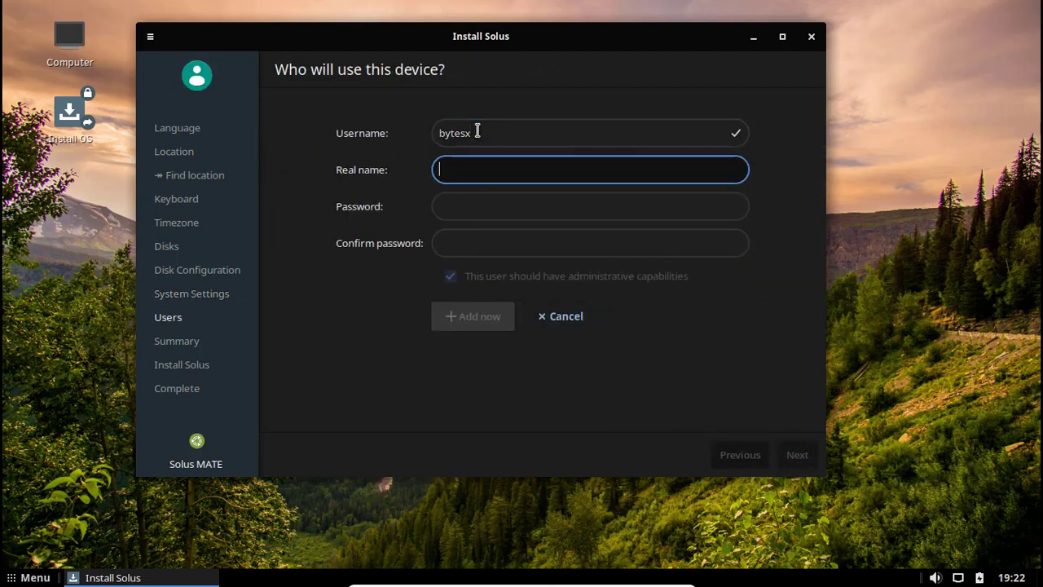
key("Tab")
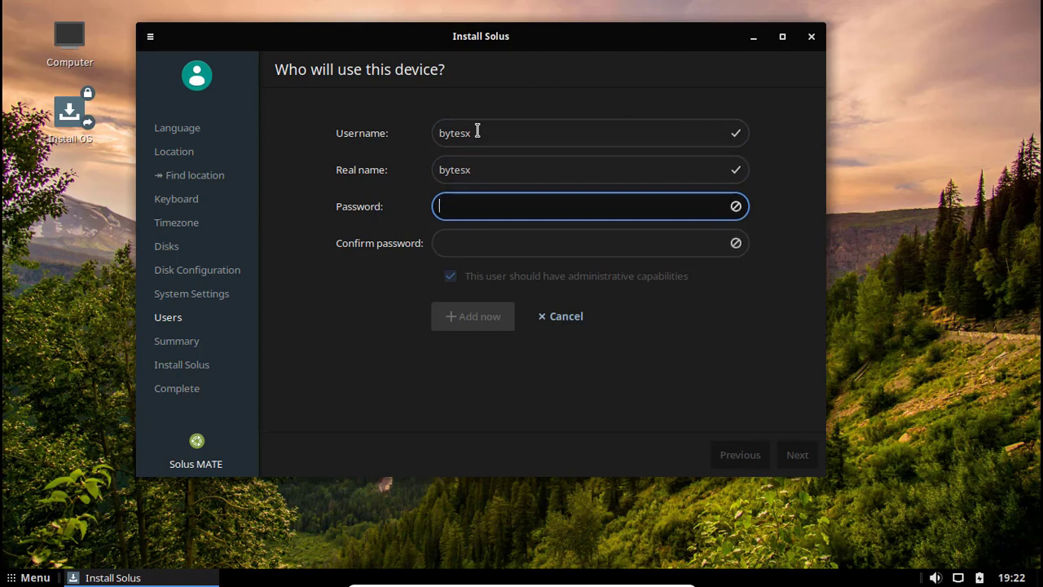
key("Tab")
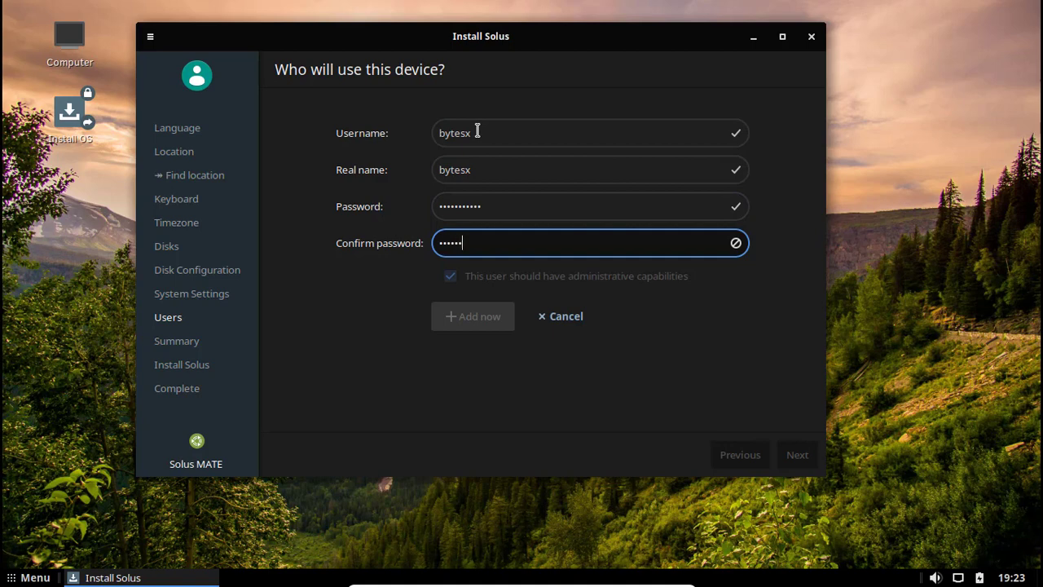
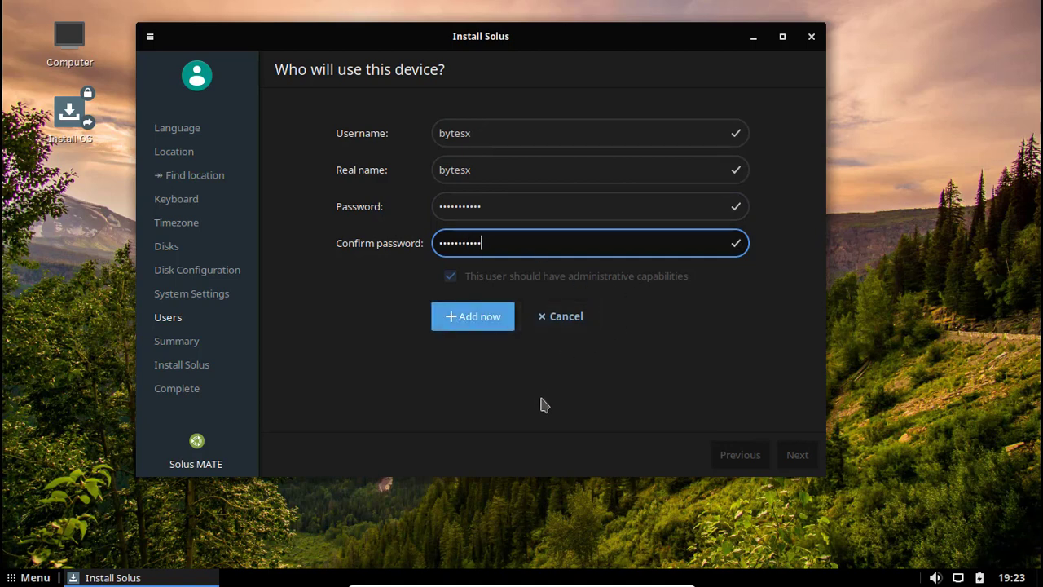
left_click(475, 324)
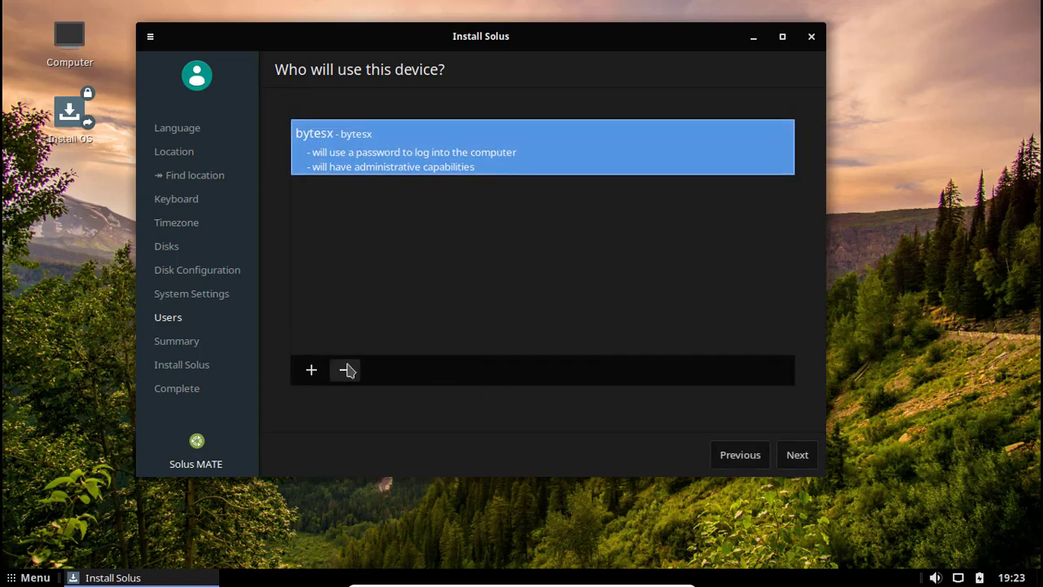
Proceed past the summary, start the installation, and confirm the data-loss warning.
left_click(797, 459)
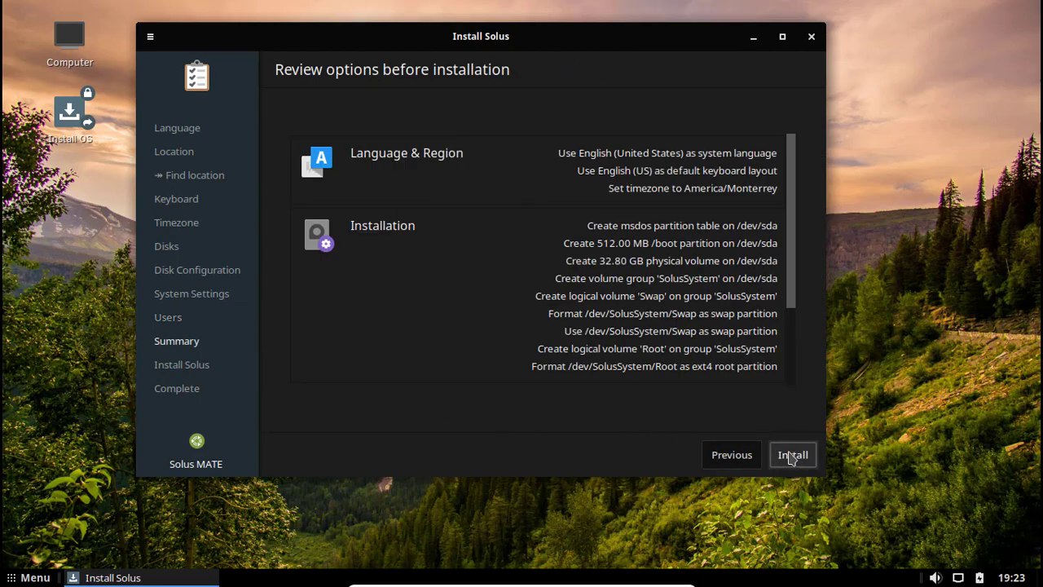
left_click(791, 457)
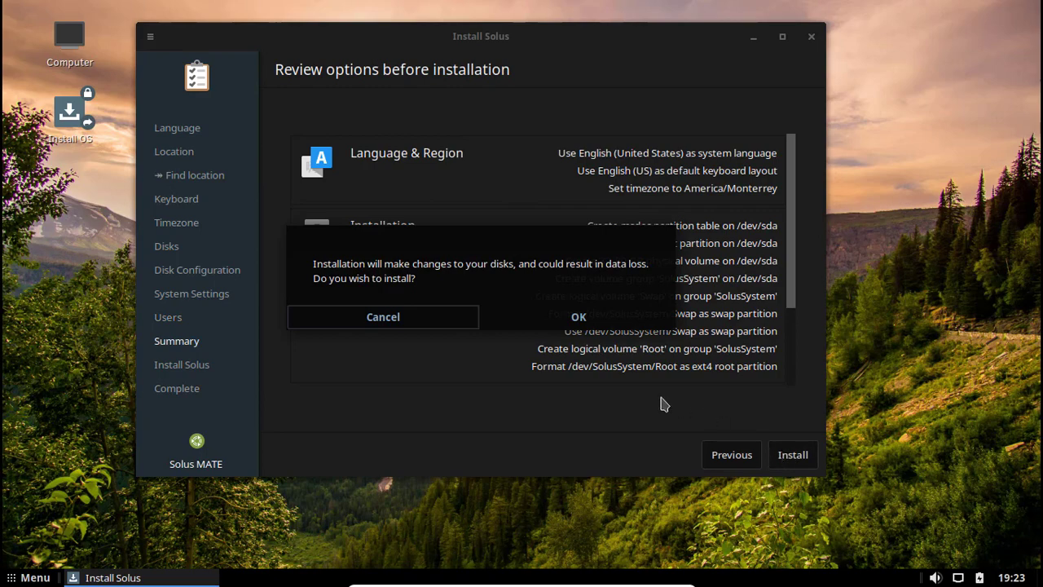
left_click(559, 319)
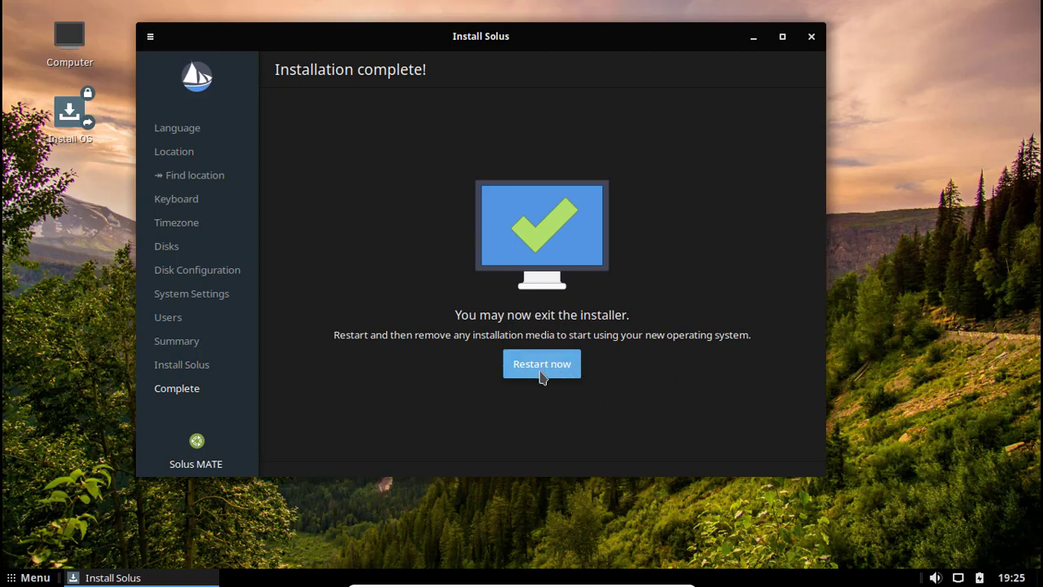
Close the installer without restarting and shut down the Solus guest from the menu.
left_click(813, 39)
left_click(33, 577)
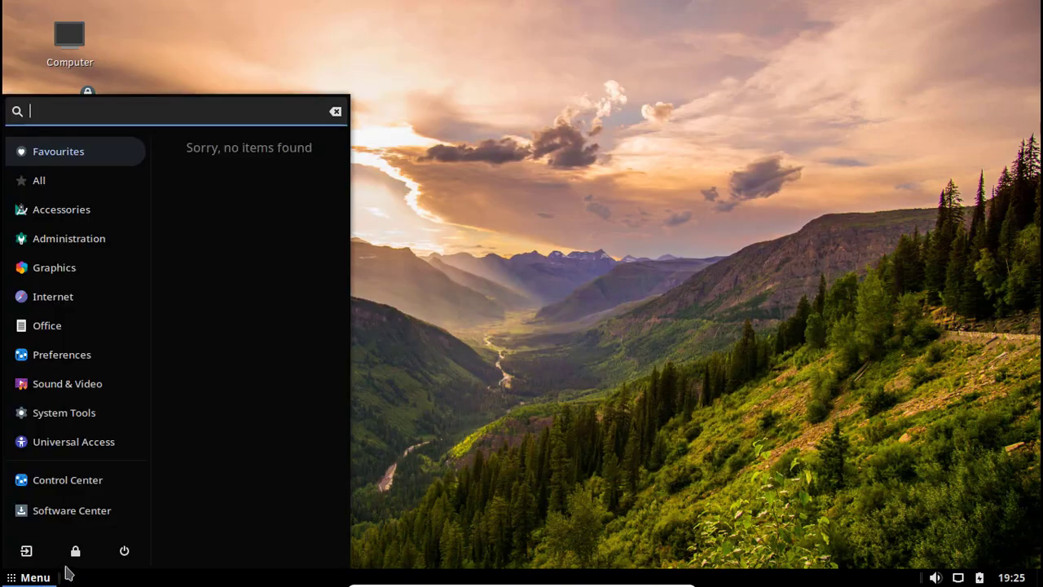
left_click(124, 550)
left_click(619, 359)
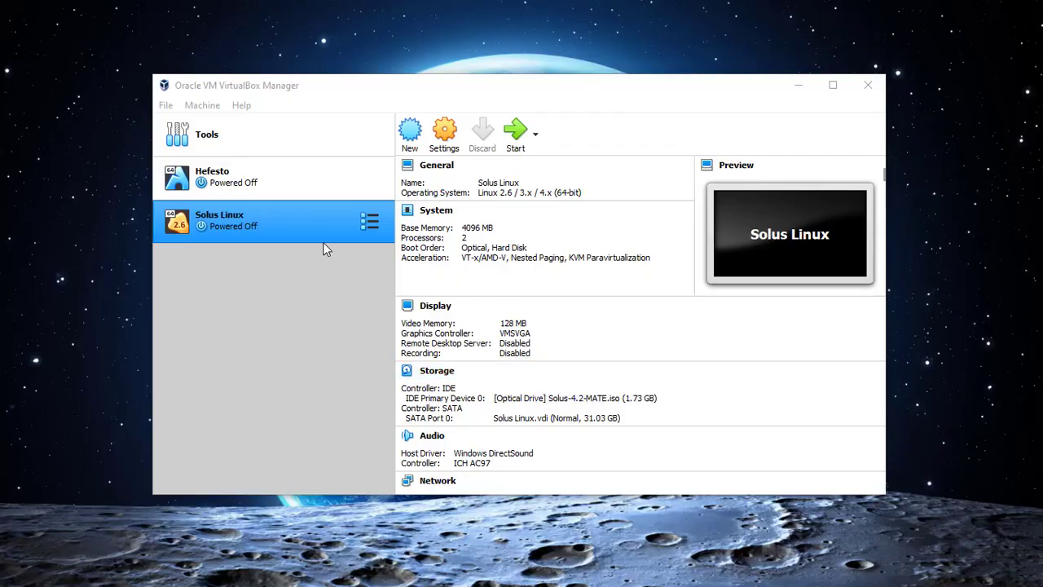
Swap the Solus Linux VM's optical disc to VBoxGuestAdditions.iso in Storage settings.
right_click(324, 222)
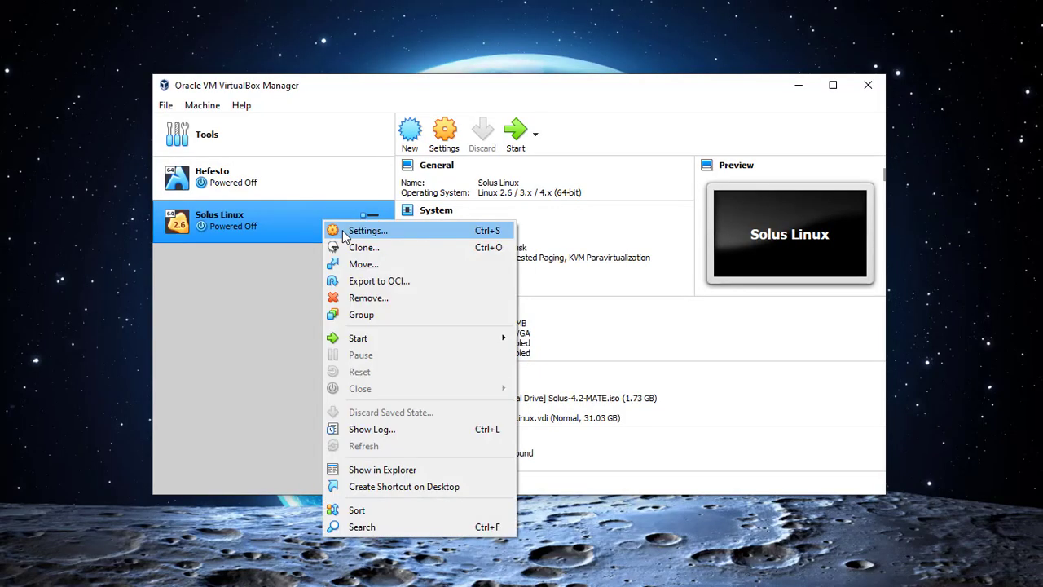
left_click(343, 231)
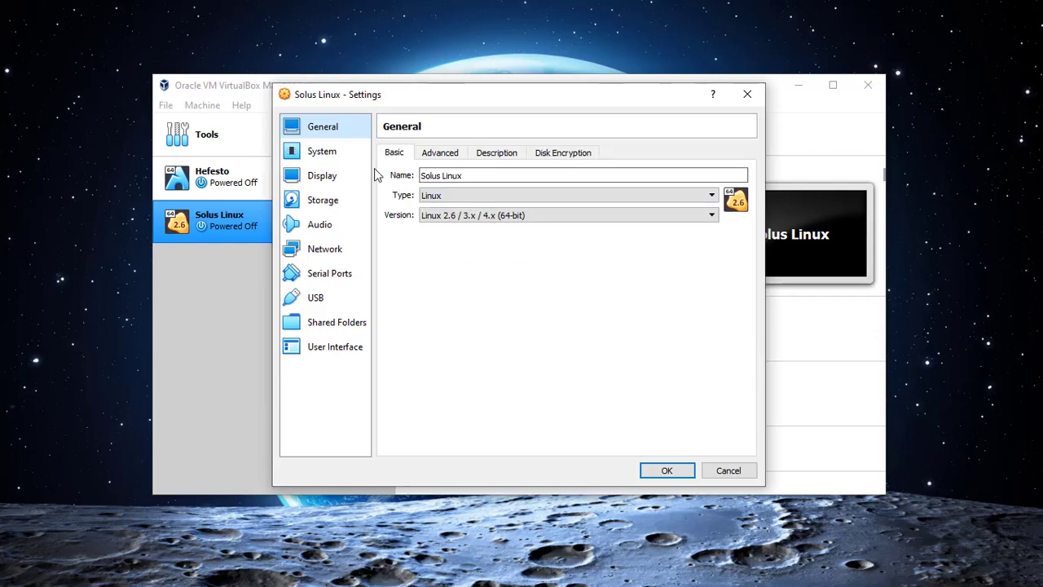
left_click(359, 154)
left_click(341, 179)
left_click(330, 201)
left_click(471, 188)
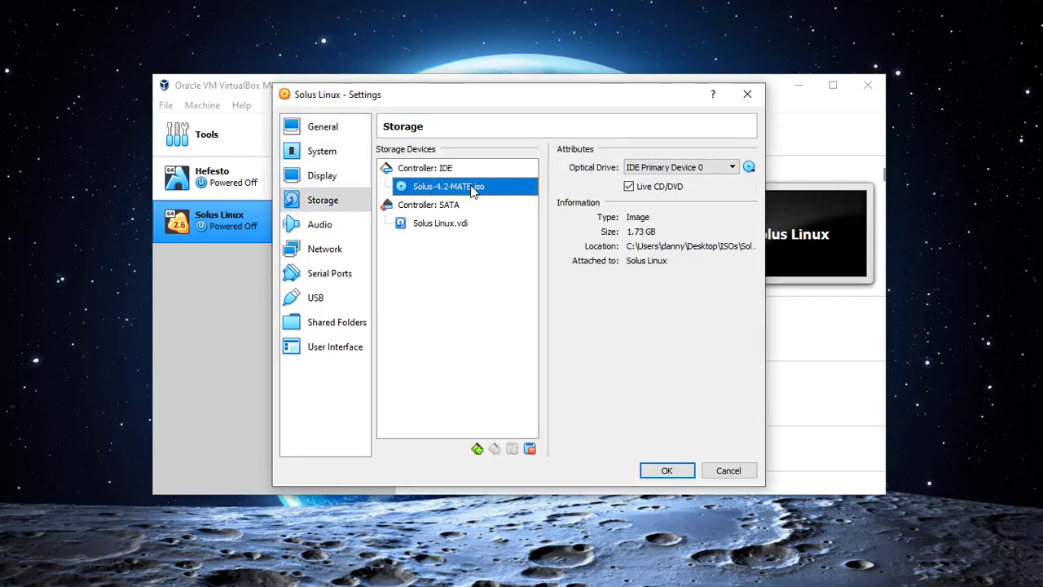
left_click(749, 167)
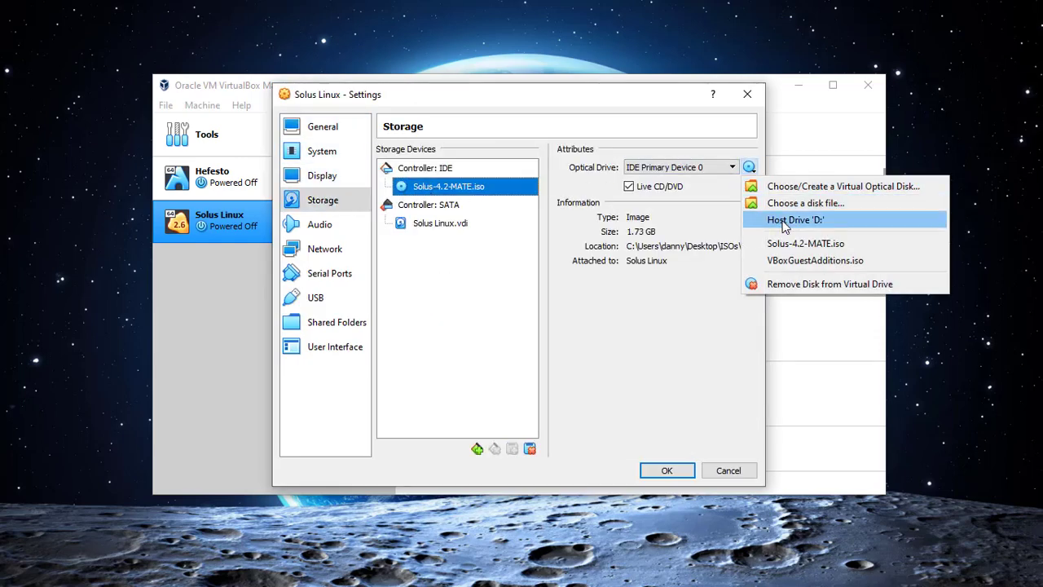
left_click(782, 260)
left_click(648, 466)
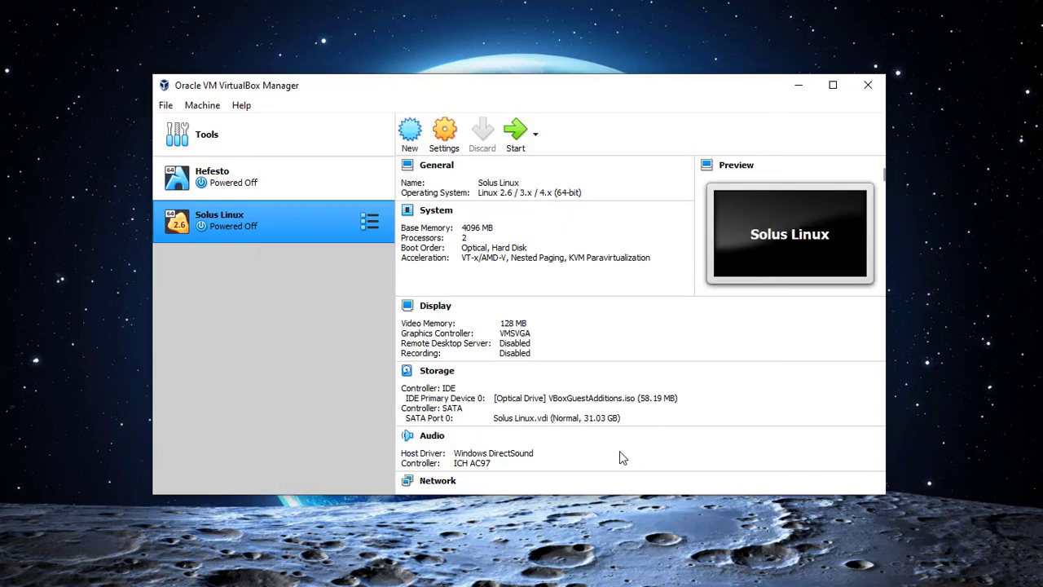
Start the Solus Linux virtual machine.
right_click(249, 225)
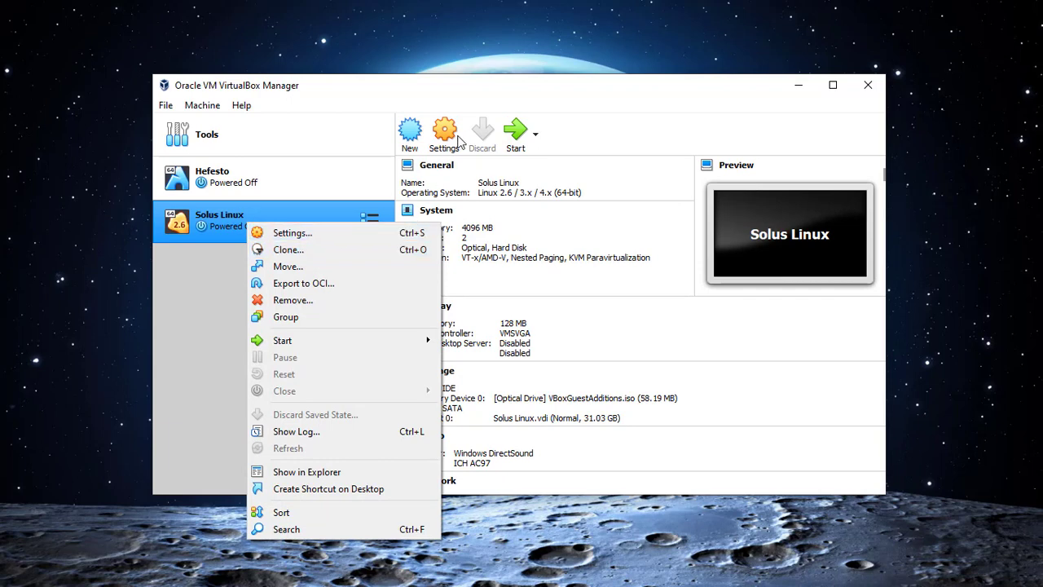
left_click(515, 132)
left_click(515, 132)
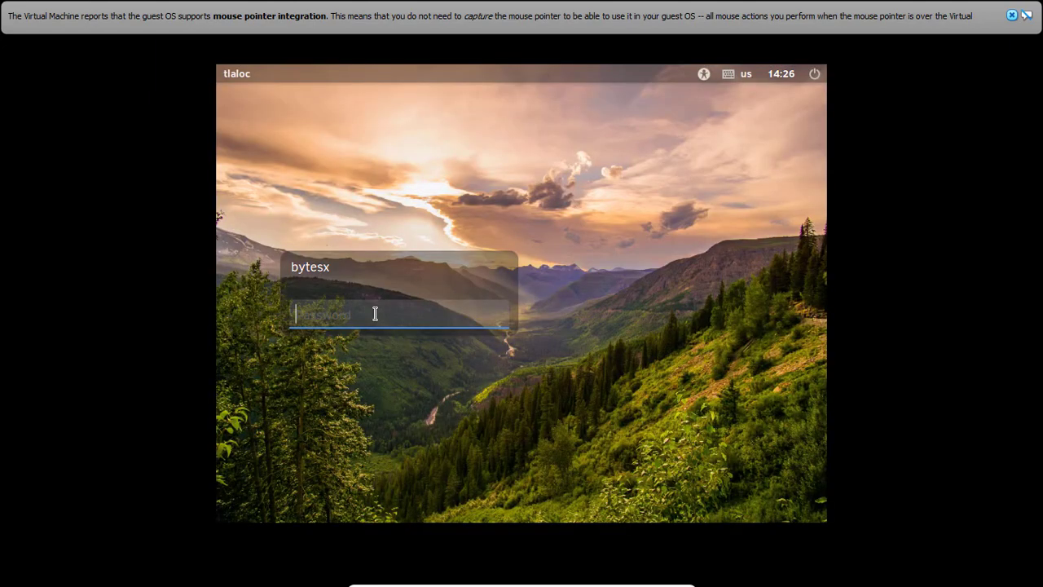
Log in to Solus with the user's password, re-entering it after the invalid-password error.
type("•••")
key("Return")
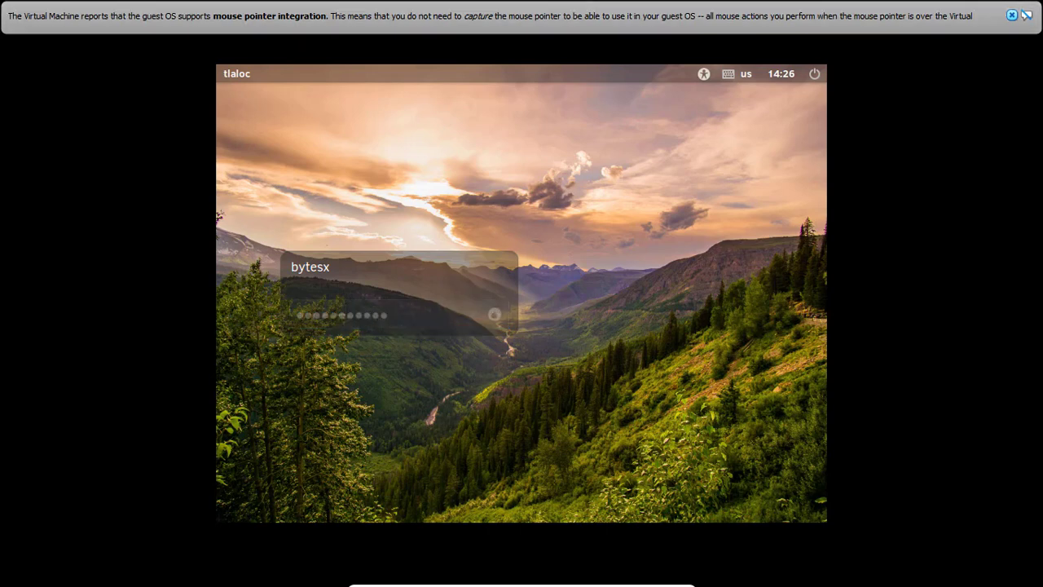
left_click(1011, 16)
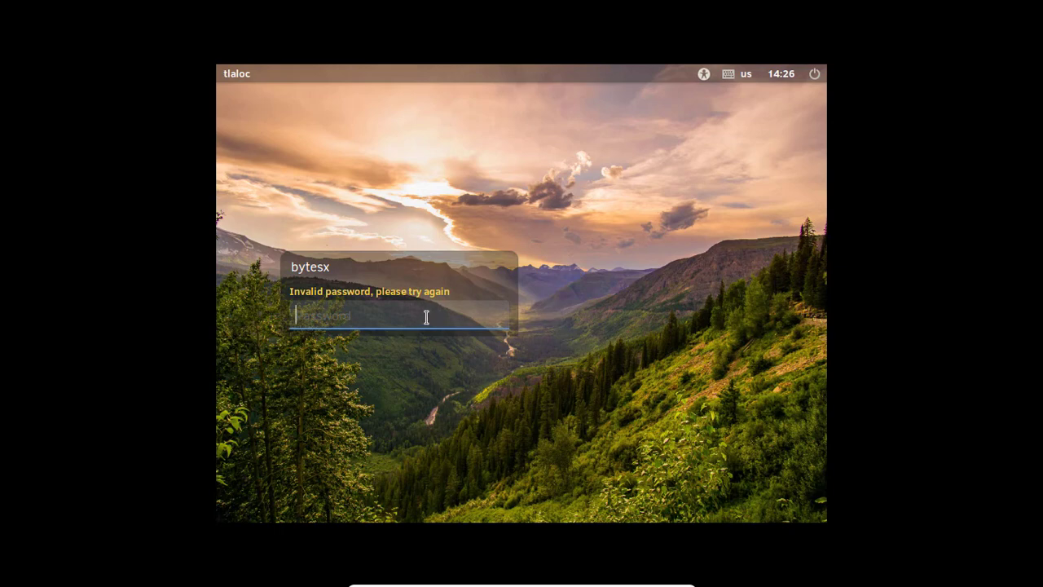
type("***********")
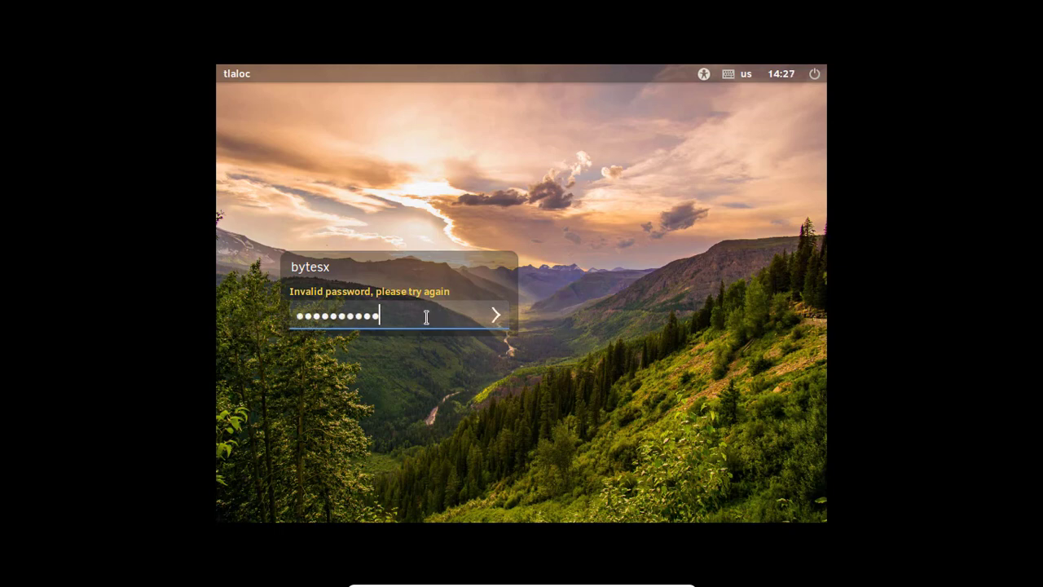
key("Return")
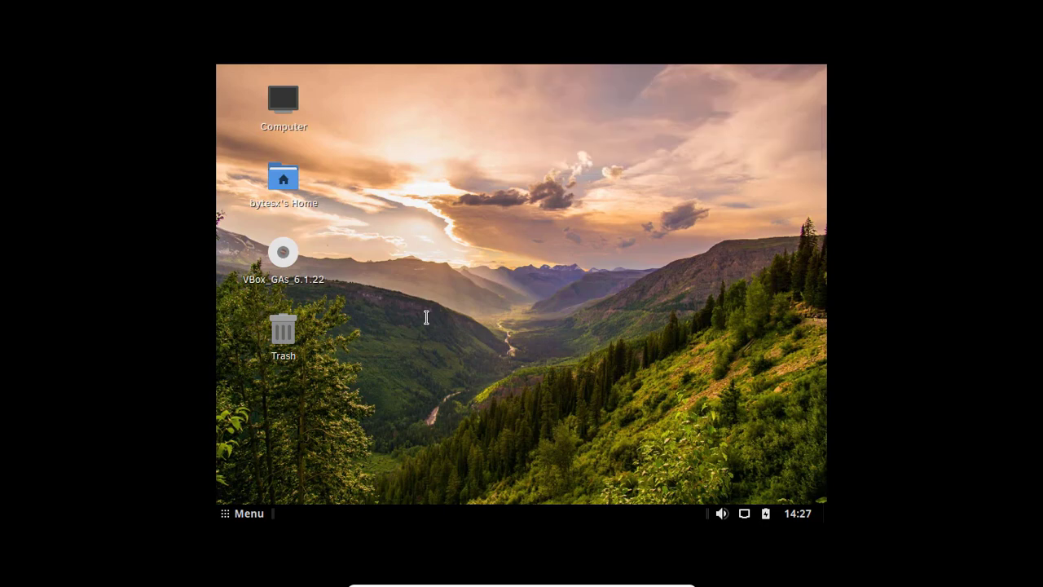
Switch the guest display to 1360 x 768 in Preferences > Displays and keep that configuration.
left_click(256, 515)
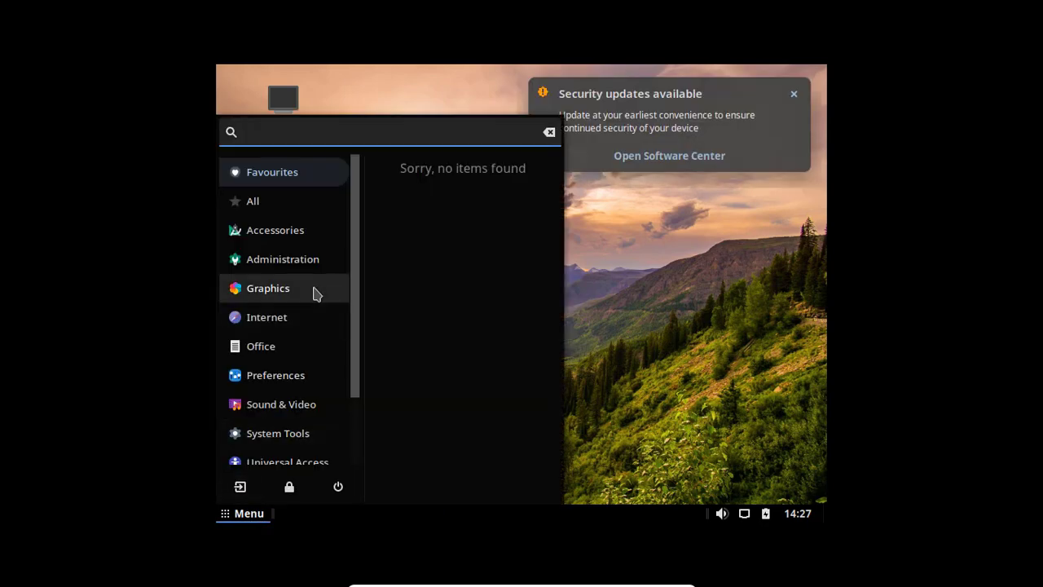
left_click(281, 373)
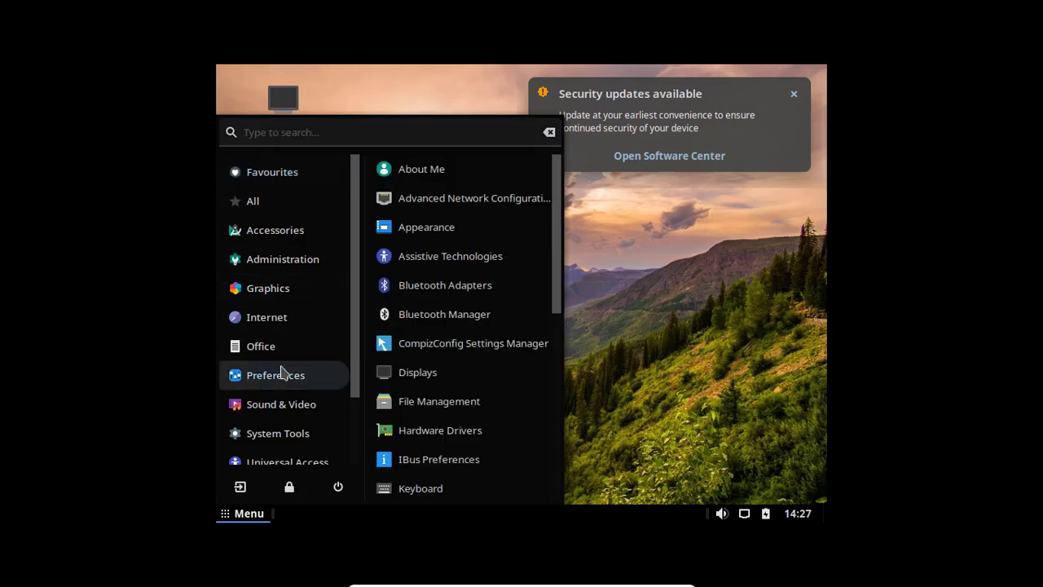
left_click(417, 372)
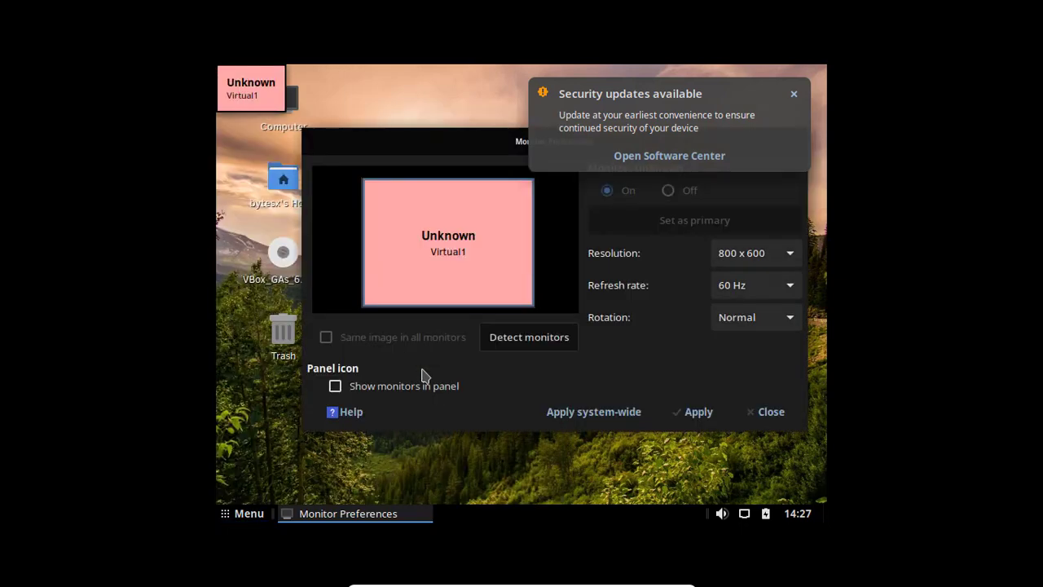
left_click(753, 254)
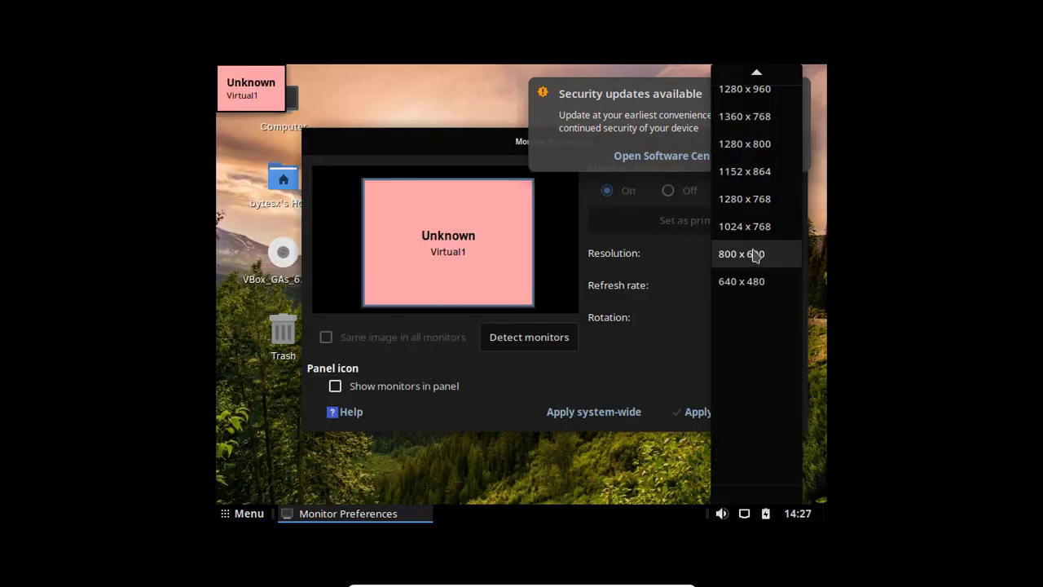
scroll(754, 256, "up", 2)
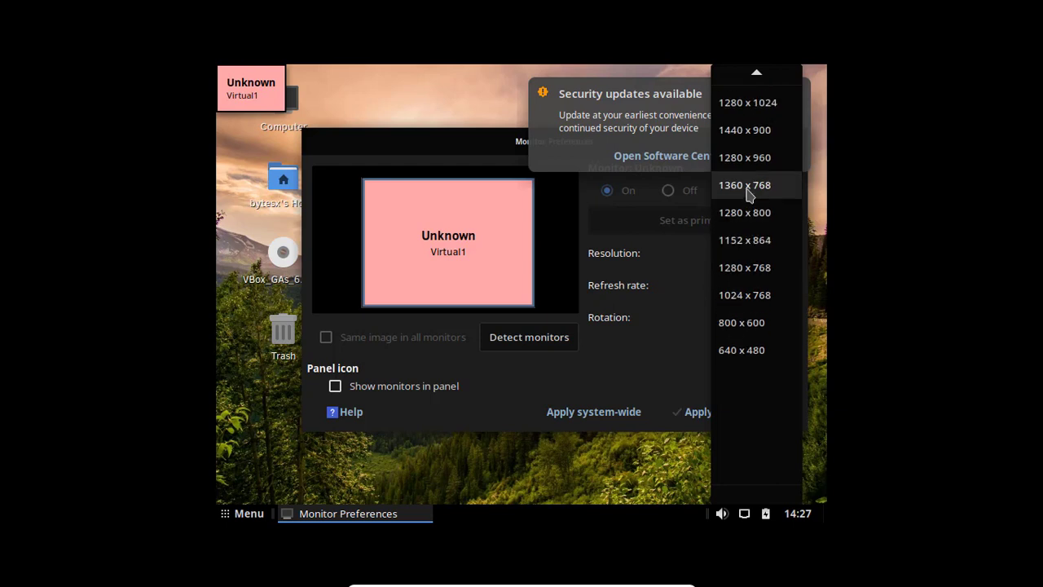
scroll(750, 194, "up", 3)
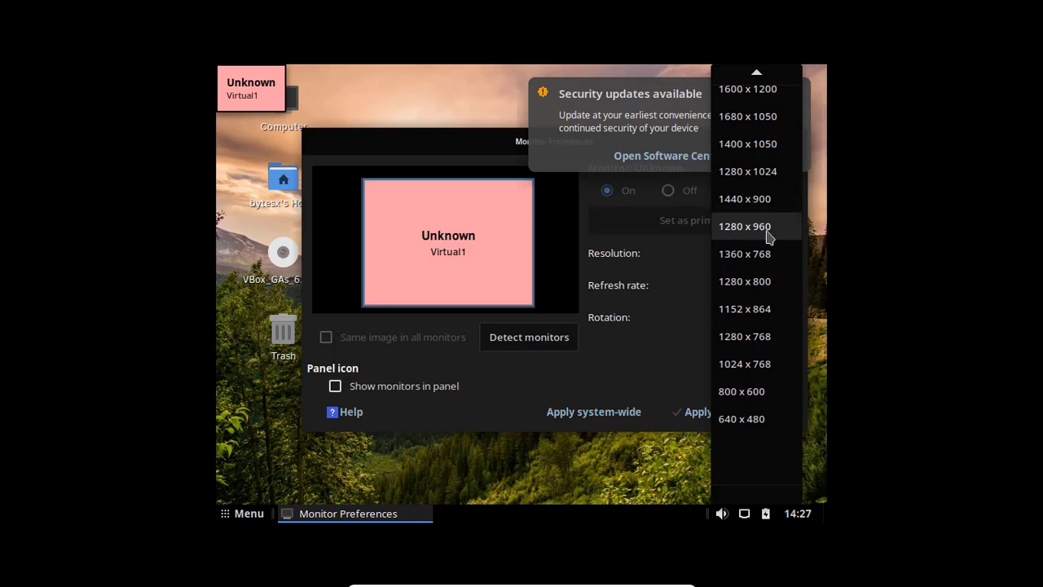
left_click(757, 259)
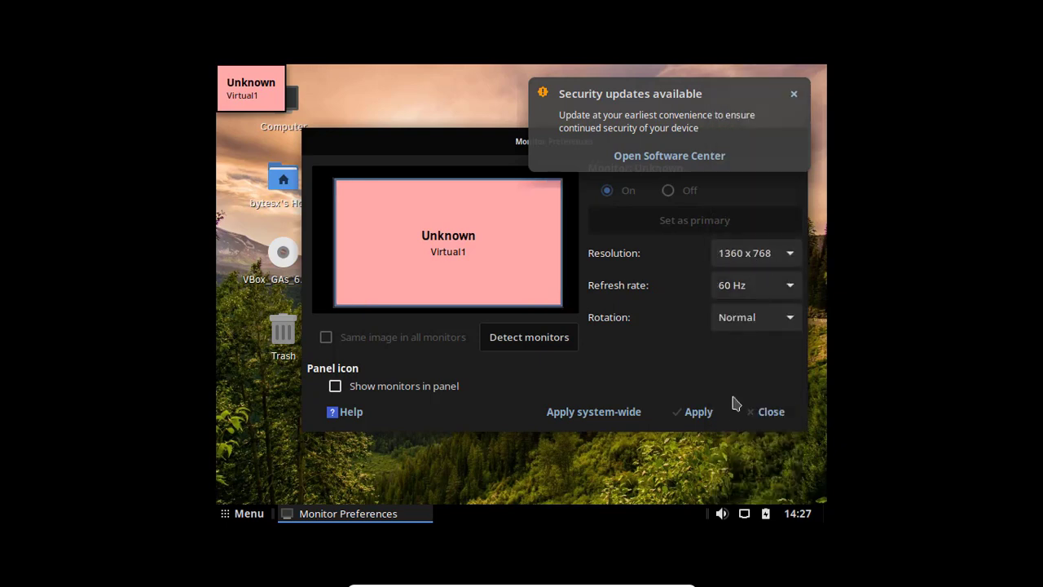
left_click(701, 412)
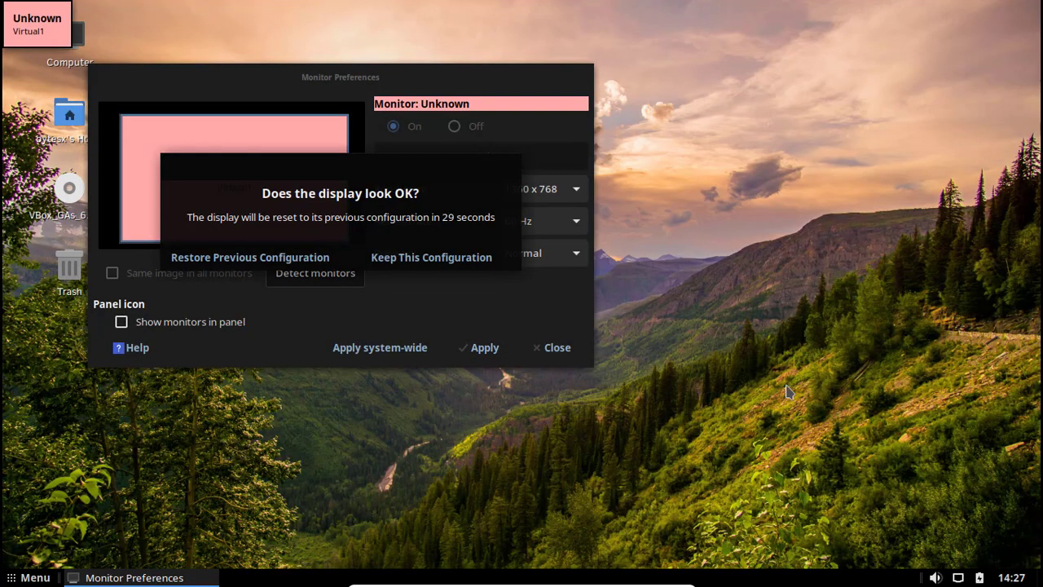
left_click(554, 349)
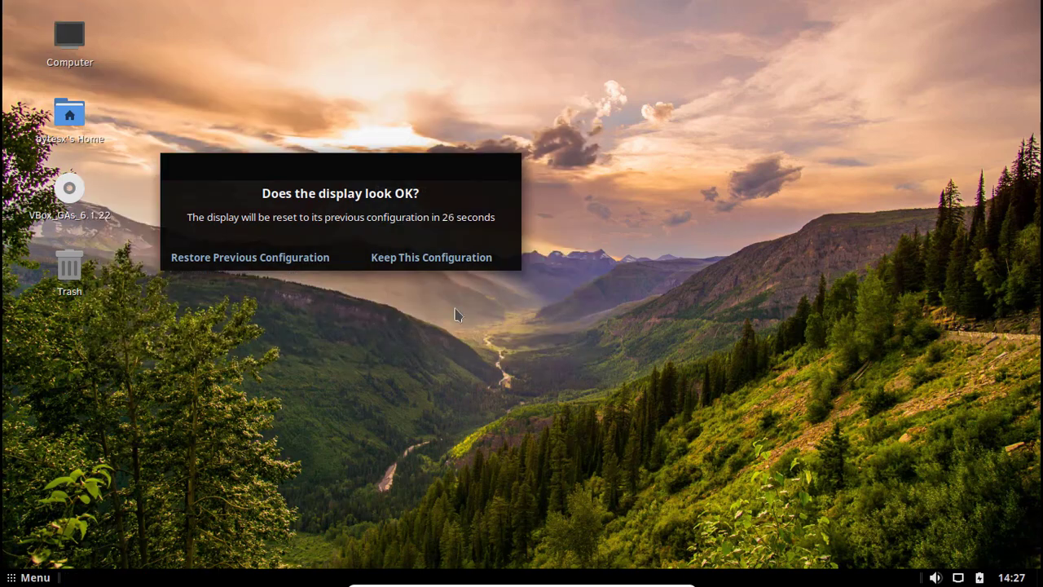
left_click(391, 259)
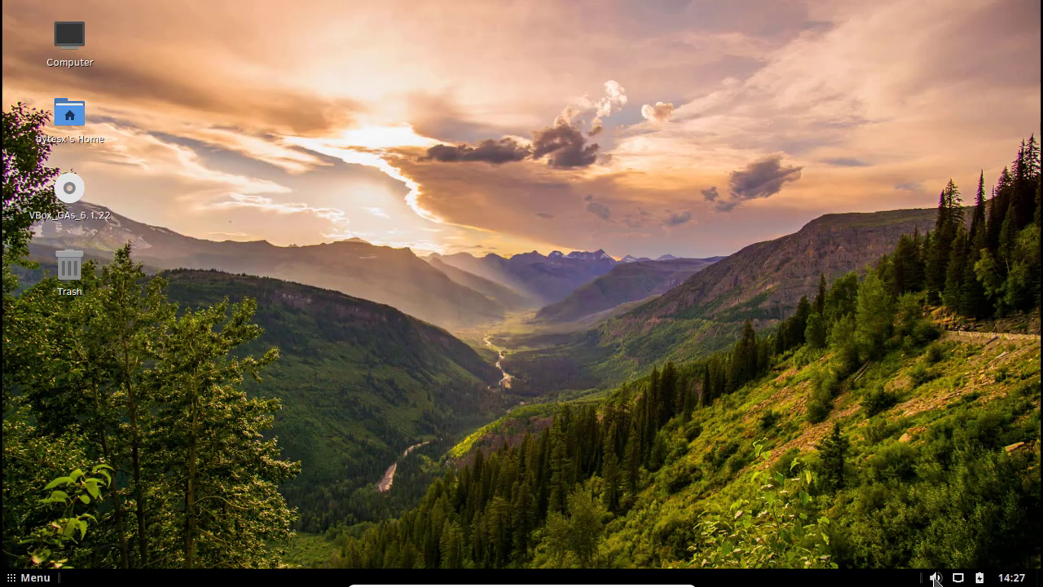
left_click(979, 578)
left_click(966, 580)
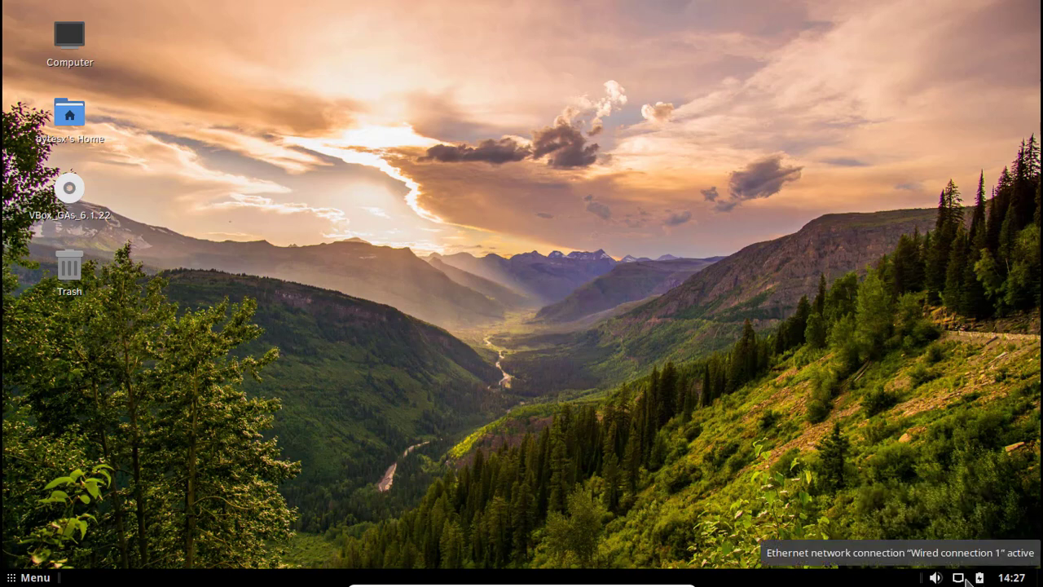
left_click(965, 580)
left_click(949, 581)
left_click(934, 577)
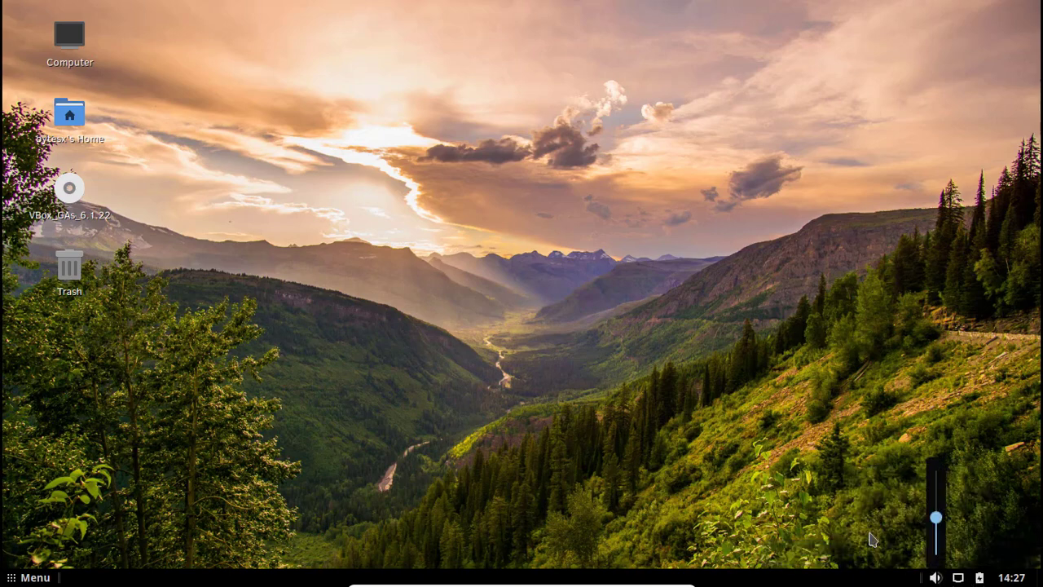
left_click(15, 575)
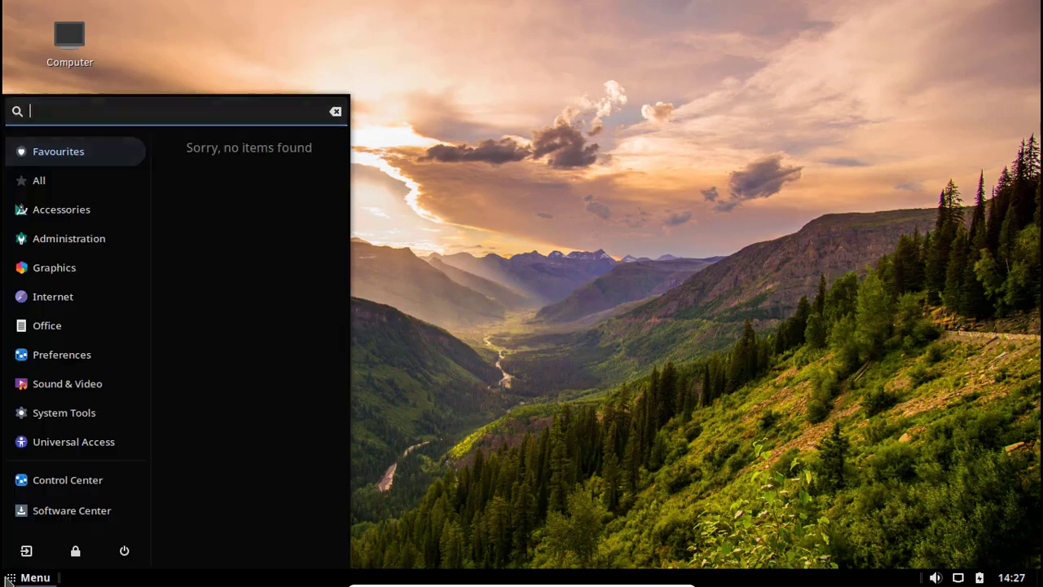
left_click(69, 481)
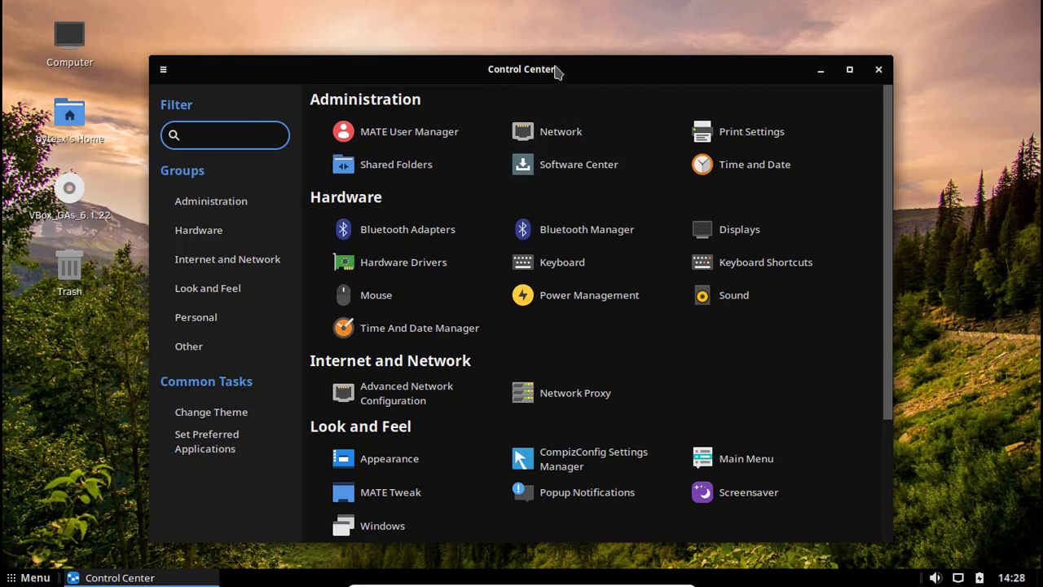
left_click_drag(556, 70, 575, 57)
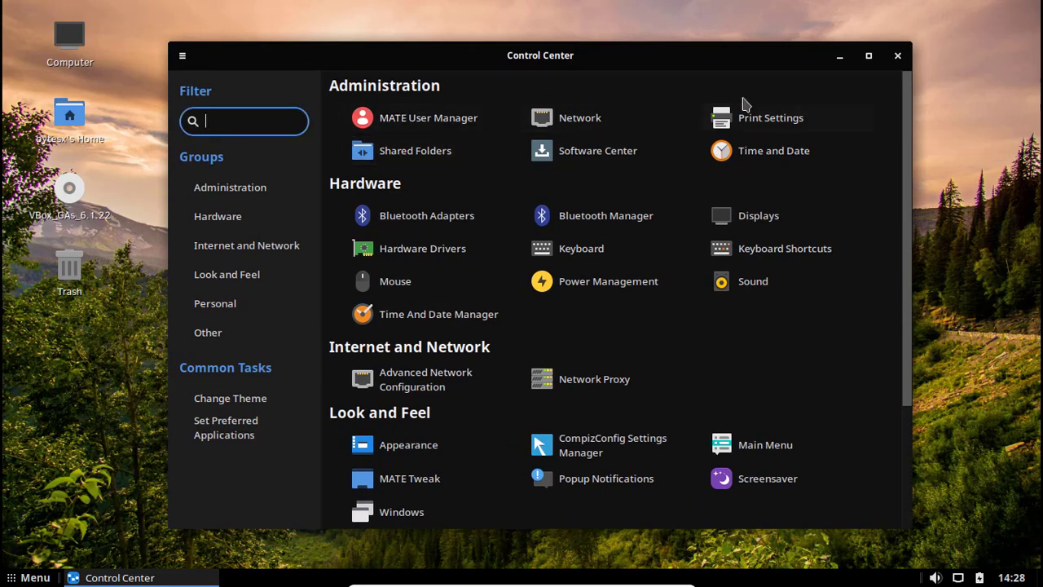
left_click(897, 55)
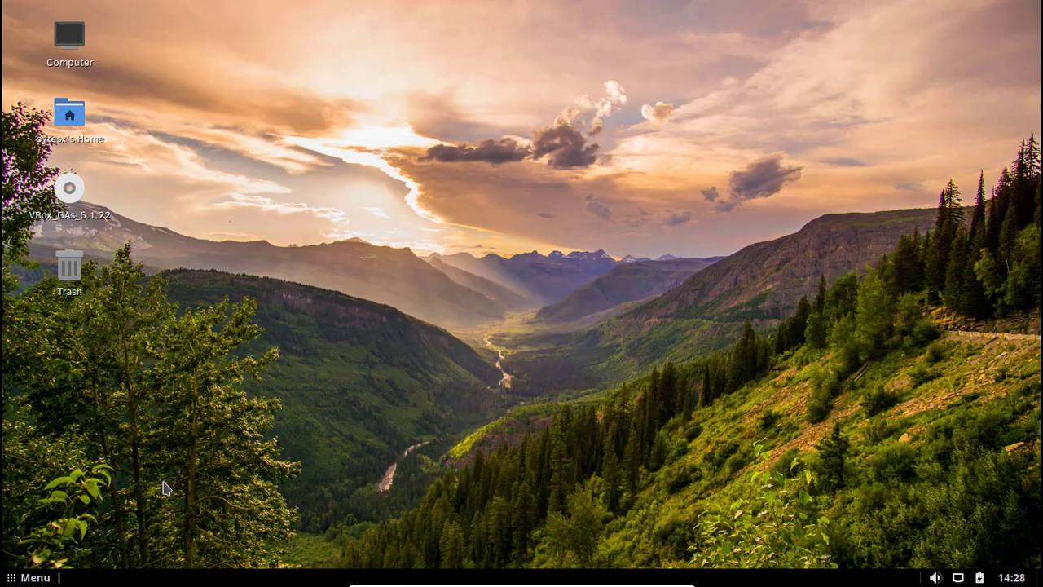
Open the desktop background settings from the desktop menu and try the marbled blue-red wallpaper.
right_click(303, 200)
left_click(362, 416)
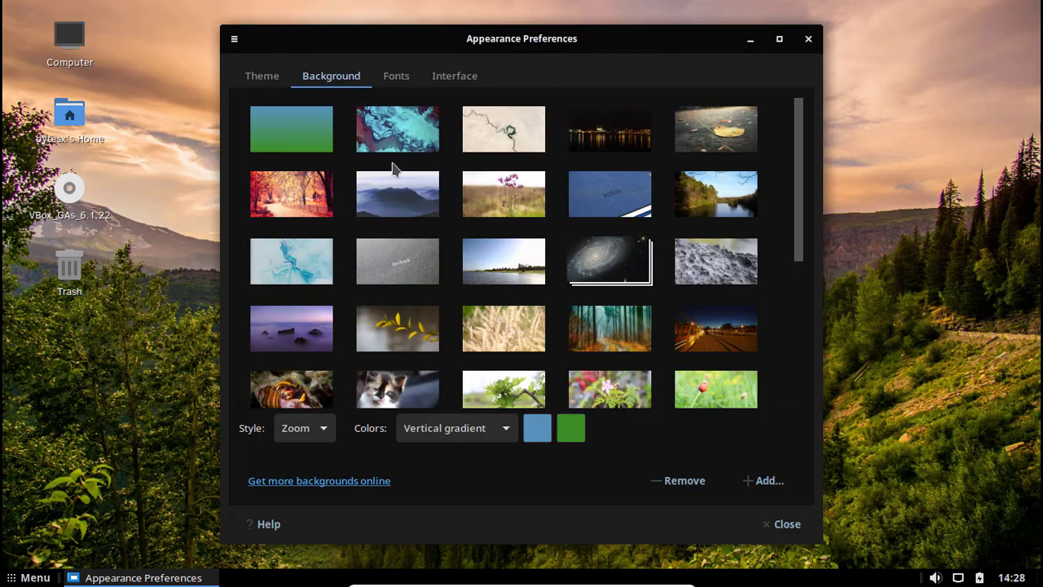
left_click(398, 143)
left_click_drag(432, 50, 463, 61)
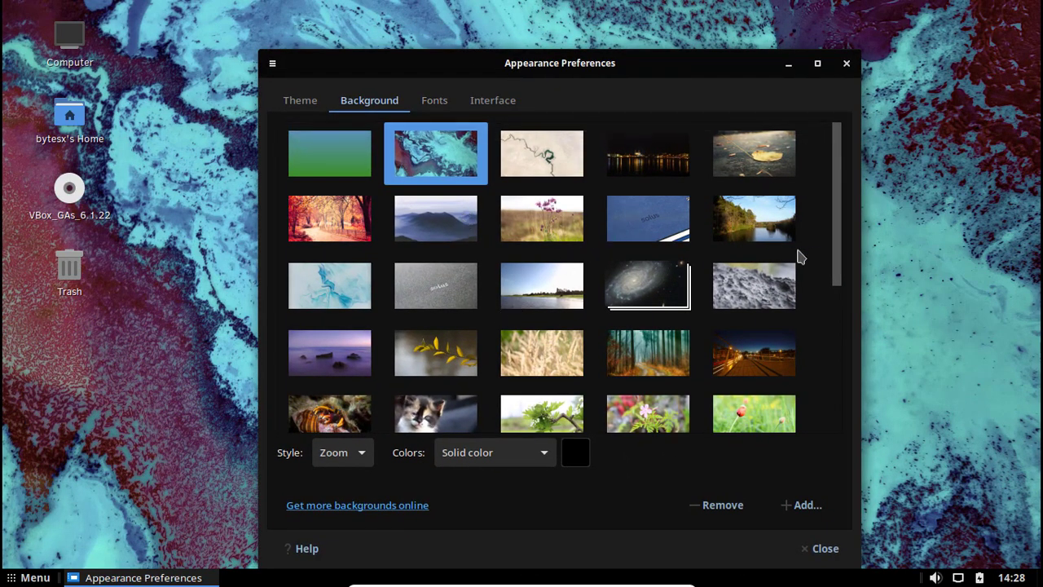
Try the night street, tulips and forest bridge wallpapers, then settle on the mountain lake picture.
left_click_drag(836, 275, 811, 379)
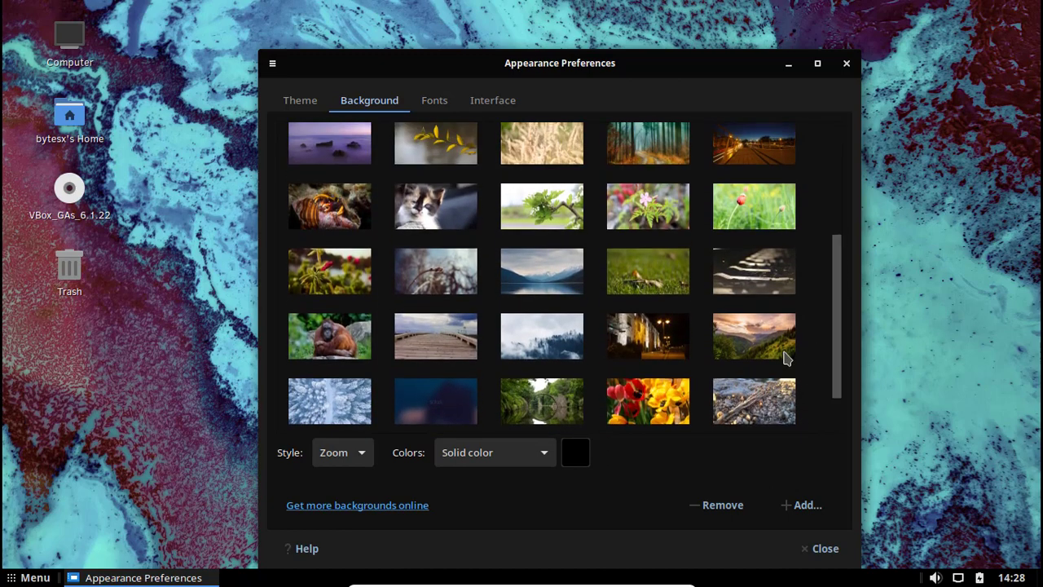
left_click(650, 349)
left_click(626, 395)
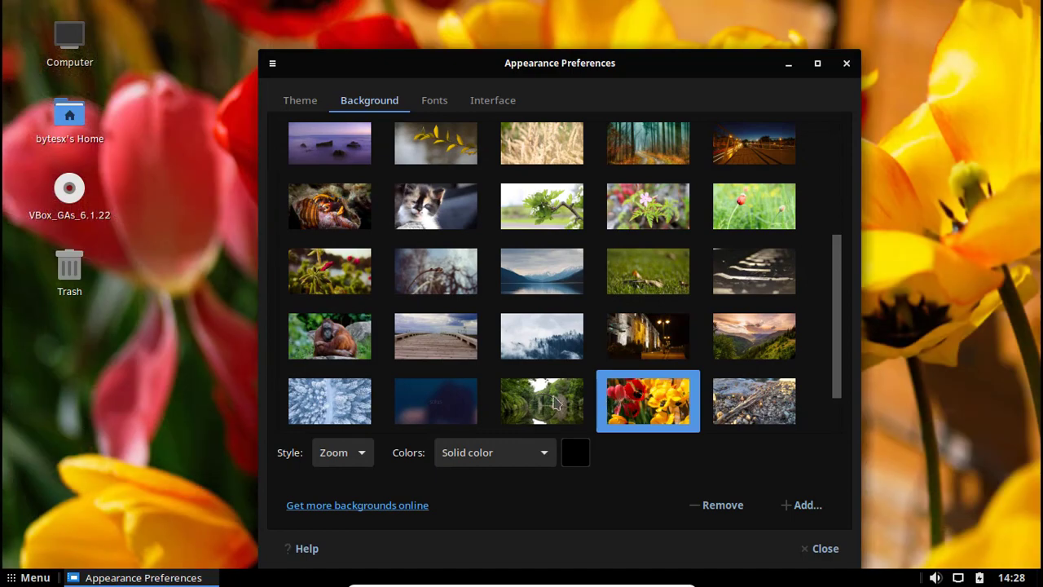
left_click(549, 400)
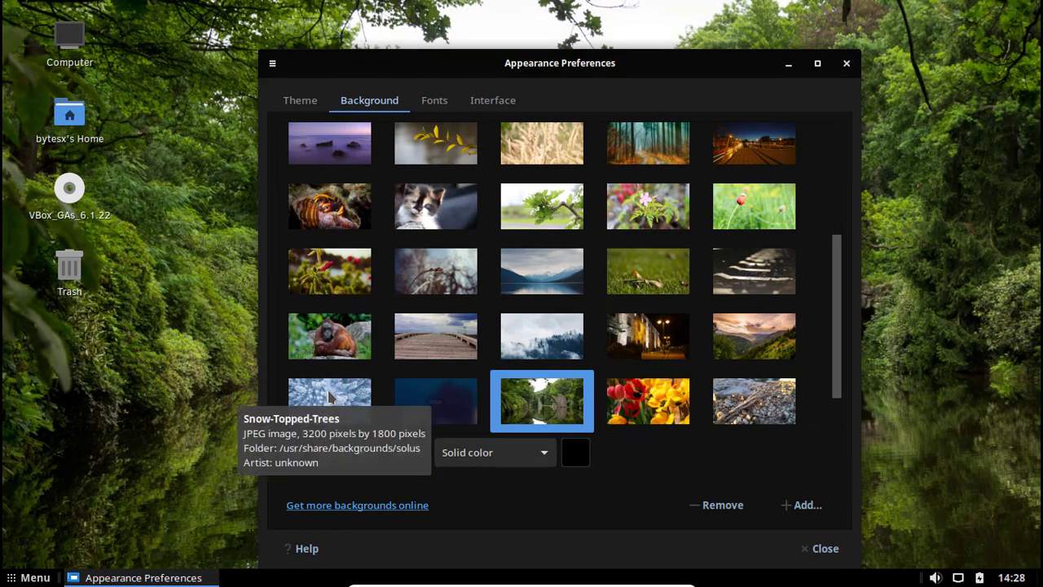
left_click(507, 292)
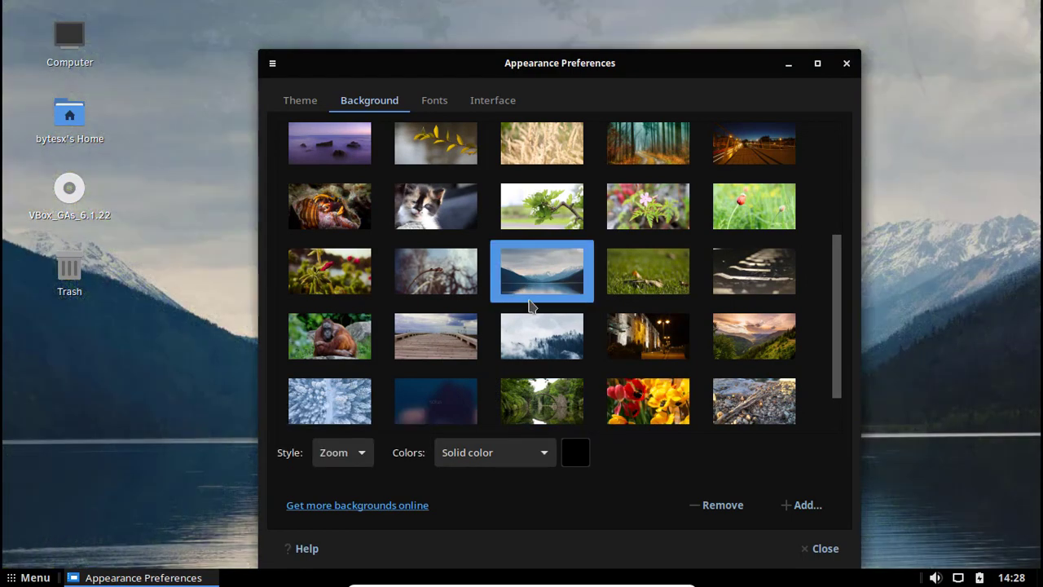